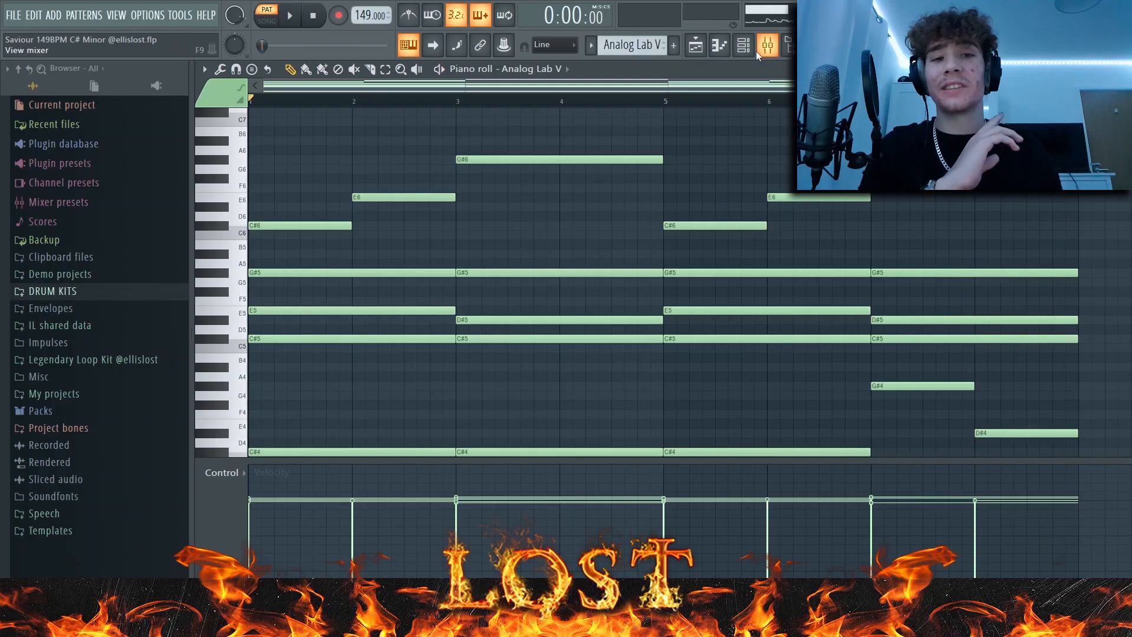
- Open the Analog Lab V instrument and browse its instrument and preset library
{"action": "left_click", "coordinate": [749, 50]}
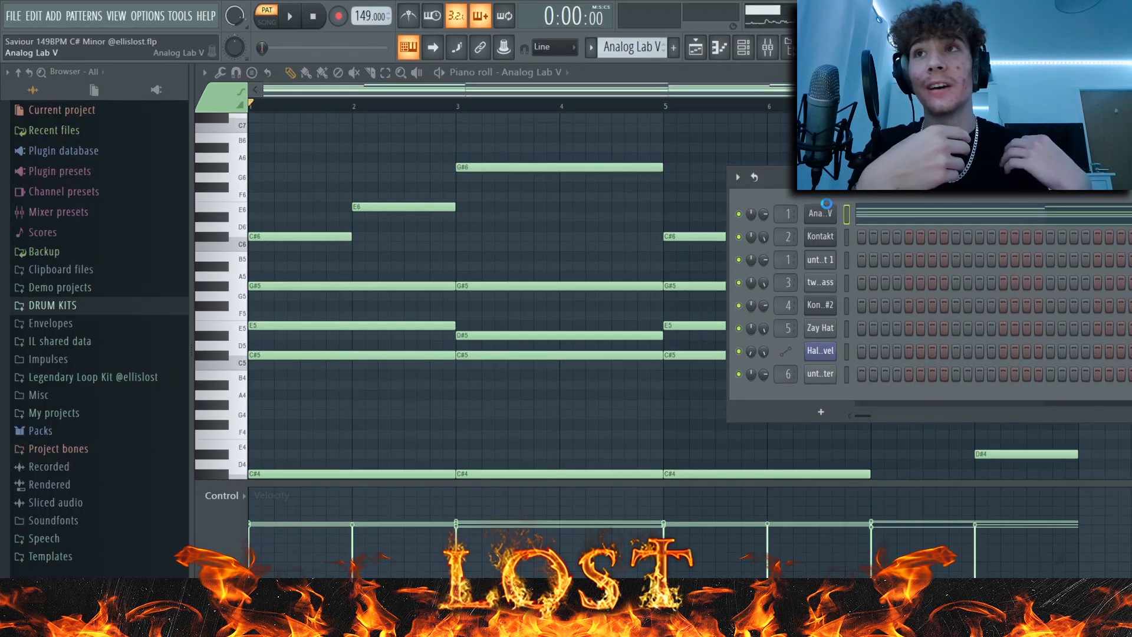
{"action": "left_click", "coordinate": [823, 211]}
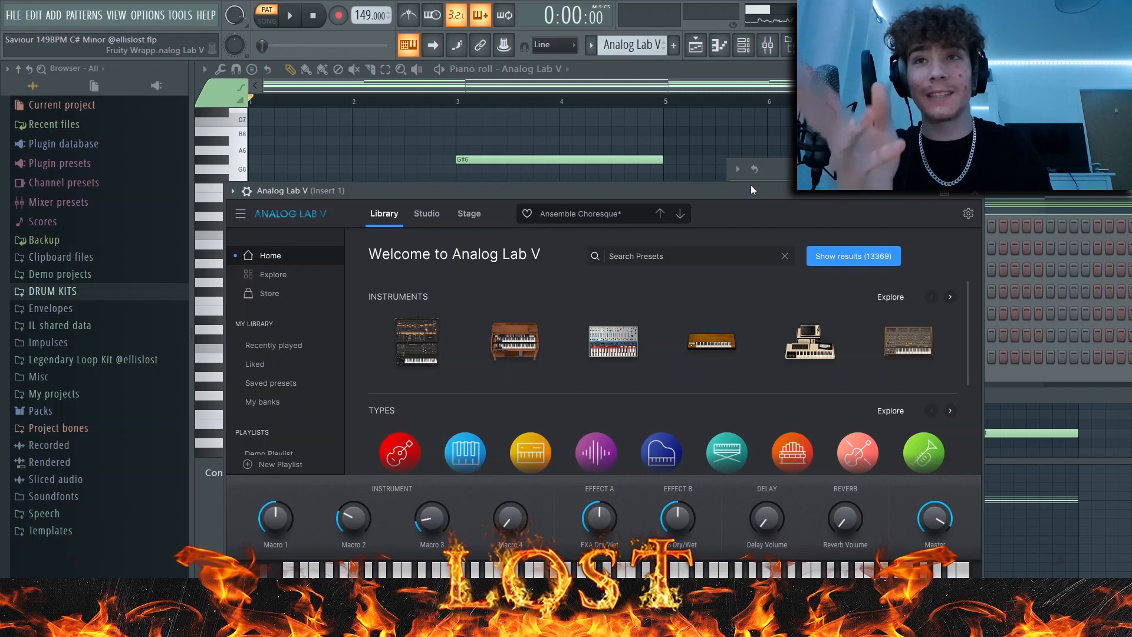
{"action": "left_click_drag", "start_coordinate": [775, 121], "coordinate": [775, 65]}
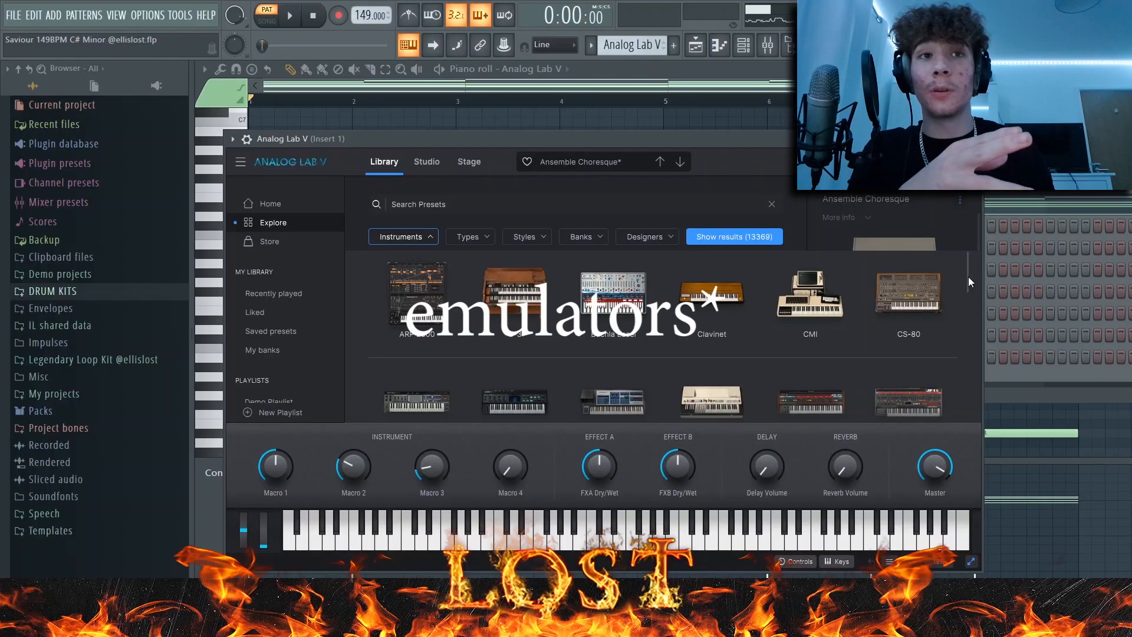
{"action": "left_click_drag", "start_coordinate": [967, 277], "coordinate": [1013, 357]}
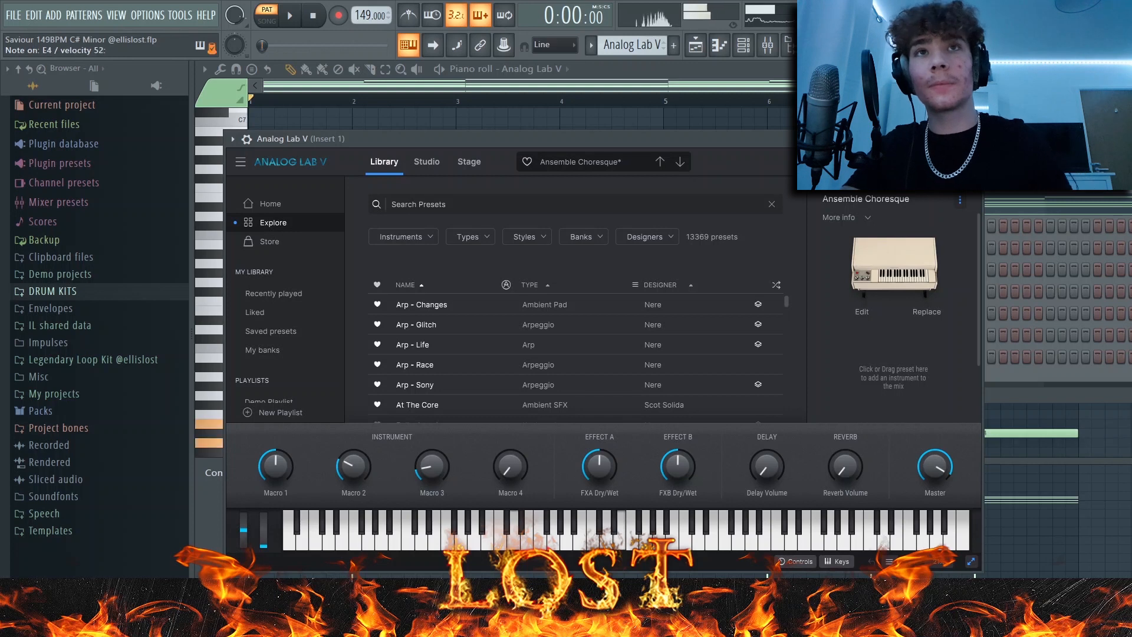
{"action": "left_click", "coordinate": [743, 48]}
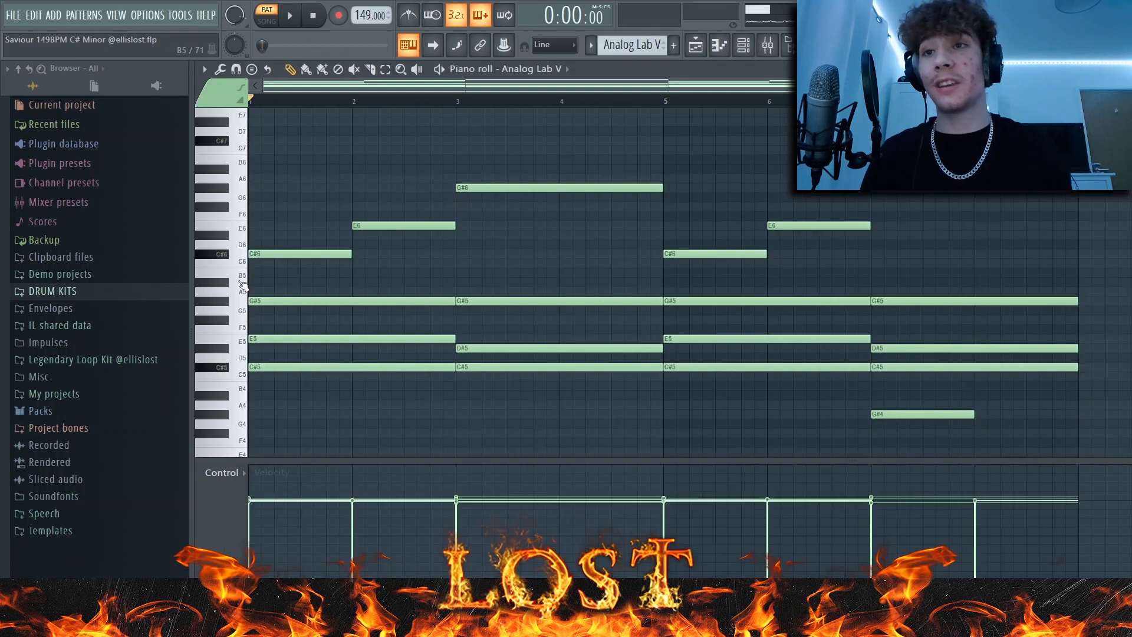
- Highlight the C#5, E5 and G#5 notes of the first chord in the Analog Lab V piano roll
{"action": "scroll", "coordinate": [211, 393], "scroll_direction": "up", "scroll_amount": 9}
{"action": "scroll", "coordinate": [690, 283], "scroll_direction": "up", "scroll_amount": 1}
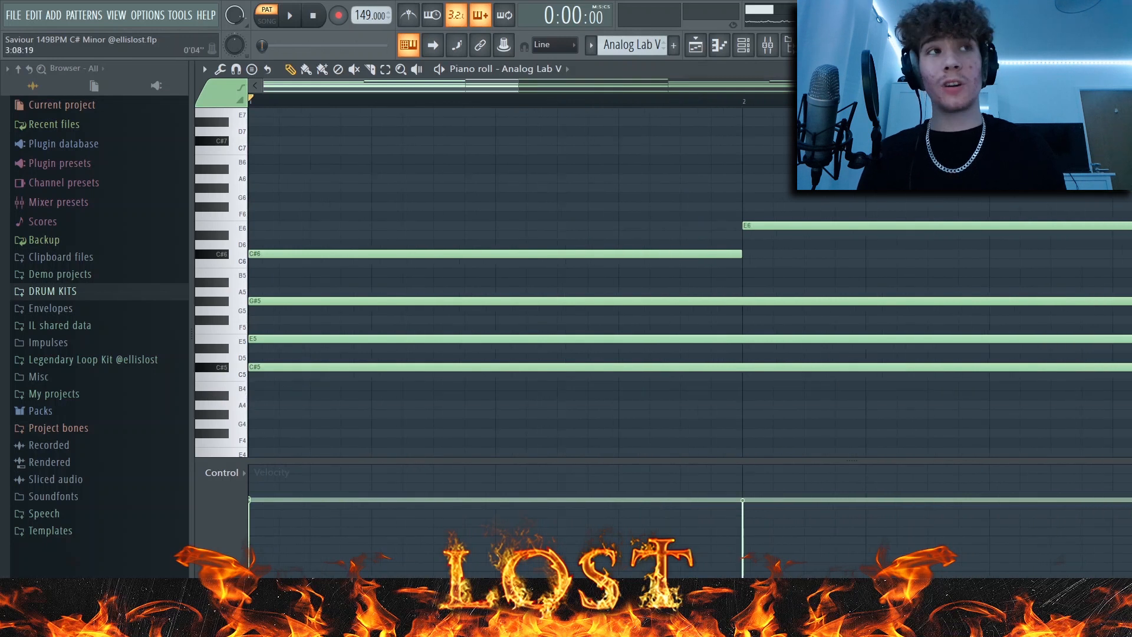
{"action": "scroll", "coordinate": [718, 370], "scroll_direction": "up", "scroll_amount": 4}
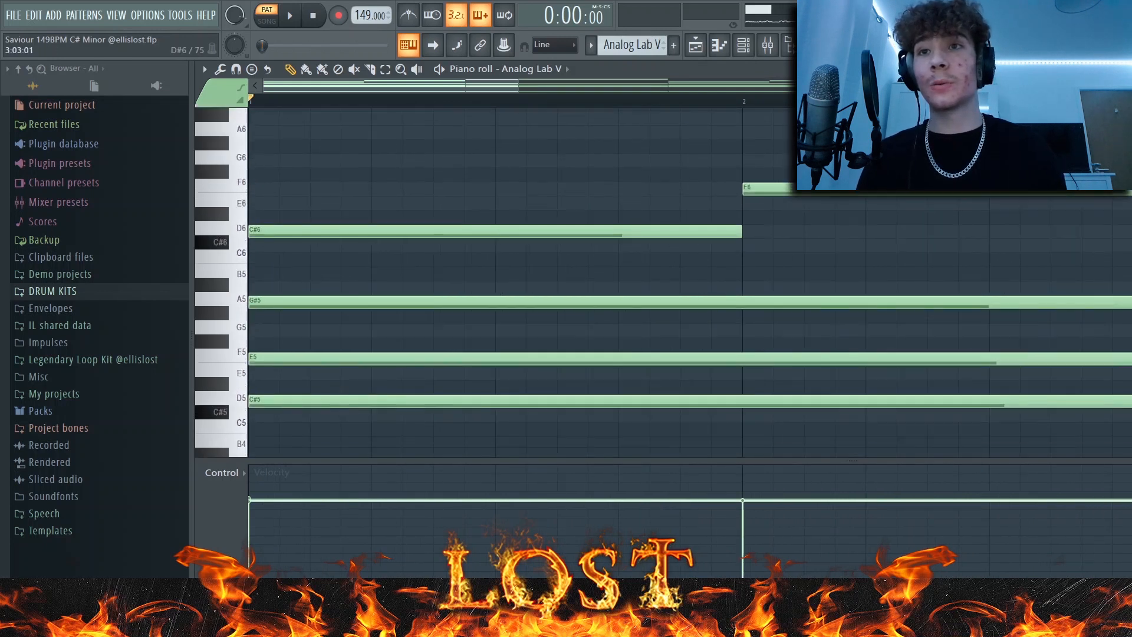
{"action": "left_click_drag", "start_coordinate": [635, 343], "coordinate": [593, 223]}
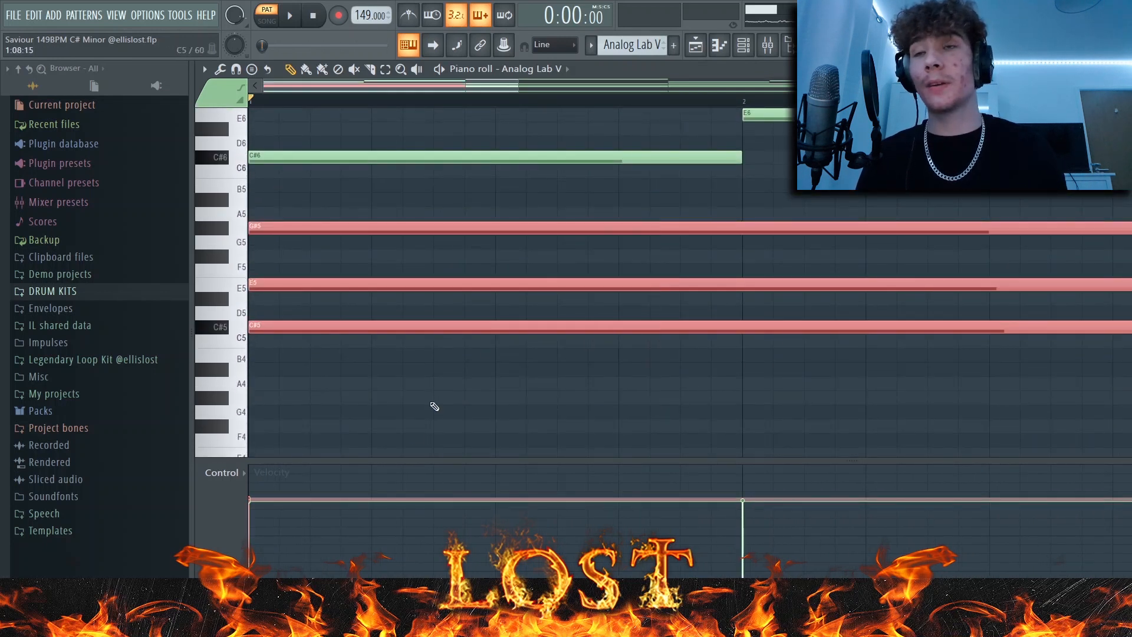
{"action": "left_click", "coordinate": [409, 434], "text": "ctrl"}
- Highlight the first melody note C#6 together with the C#5 chord note an octave below
{"action": "scroll", "coordinate": [367, 263], "scroll_direction": "up", "scroll_amount": 3}
{"action": "left_click_drag", "start_coordinate": [291, 349], "coordinate": [296, 403]}
{"action": "left_click_drag", "start_coordinate": [347, 182], "coordinate": [354, 237]}
{"action": "left_click", "coordinate": [355, 238], "text": "ctrl"}
{"action": "scroll", "coordinate": [540, 206], "scroll_direction": "down", "scroll_amount": 3}
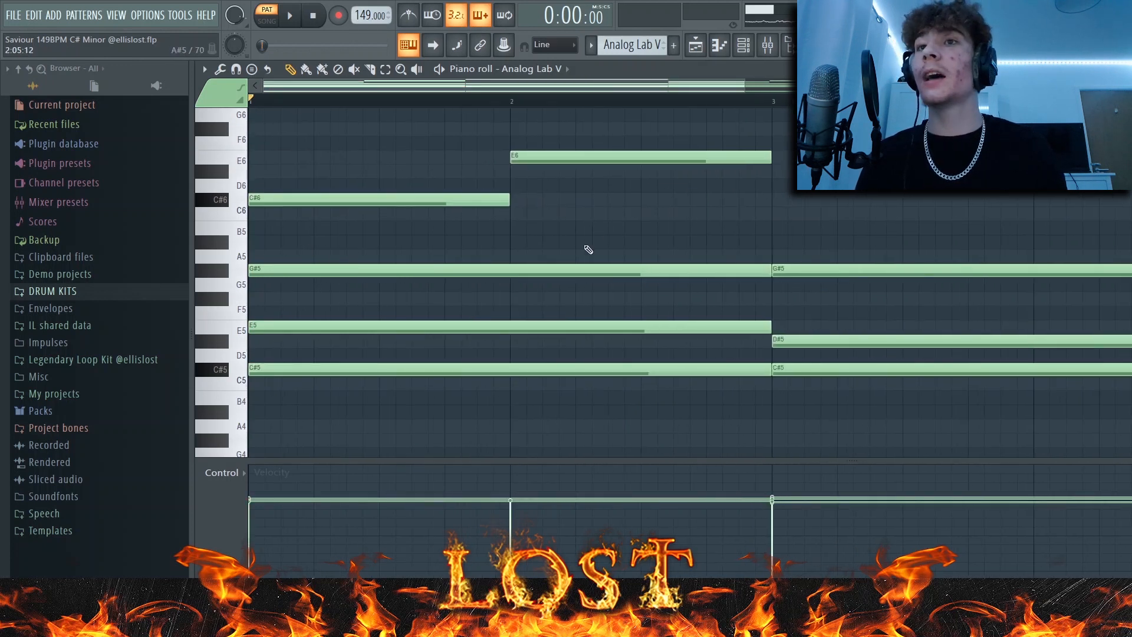
- Highlight the E6 melody note at bar 2 together with the E5 chord note an octave below
{"action": "left_click_drag", "start_coordinate": [598, 227], "coordinate": [586, 112]}
{"action": "left_click_drag", "start_coordinate": [561, 316], "coordinate": [564, 349]}
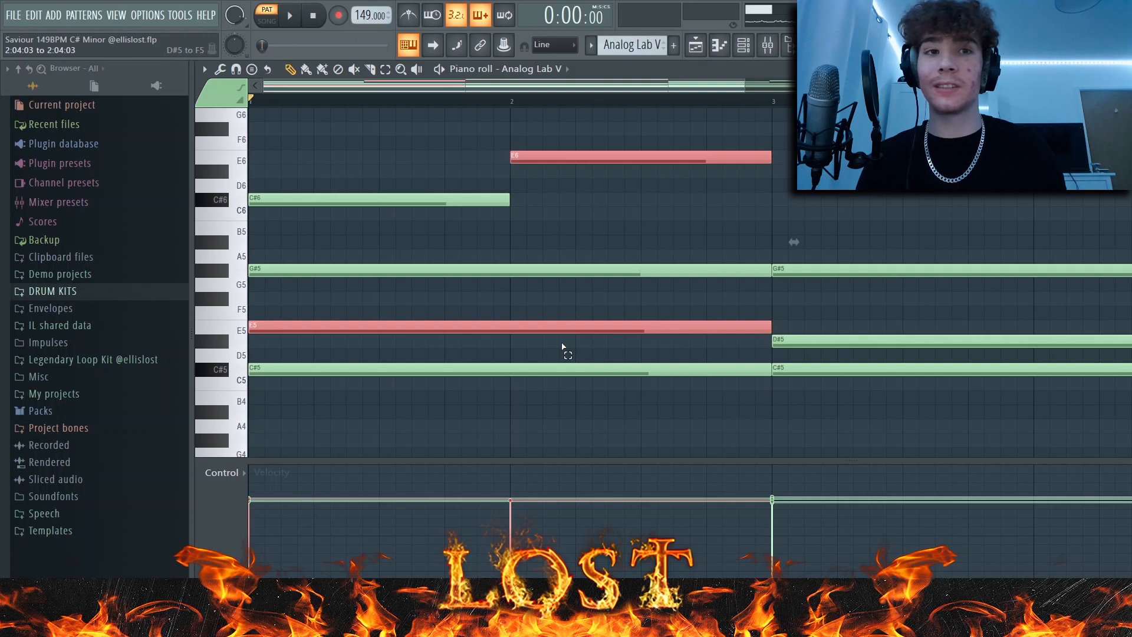
{"action": "left_click", "coordinate": [633, 223], "text": "ctrl"}
{"action": "left_click_drag", "start_coordinate": [633, 225], "coordinate": [639, 147]}
- Examine the notes of the second chord and highlight the G#6 melody note at bar 3
{"action": "scroll", "coordinate": [657, 200], "scroll_direction": "down", "scroll_amount": 3}
{"action": "left_click_drag", "start_coordinate": [562, 434], "coordinate": [560, 210]}
{"action": "scroll", "coordinate": [554, 333], "scroll_direction": "down", "scroll_amount": 1}
{"action": "left_click", "coordinate": [553, 334], "text": "ctrl"}
{"action": "scroll", "coordinate": [469, 389], "scroll_direction": "up", "scroll_amount": 3}
{"action": "left_click_drag", "start_coordinate": [517, 337], "coordinate": [534, 370]}
{"action": "left_click", "coordinate": [523, 345]}
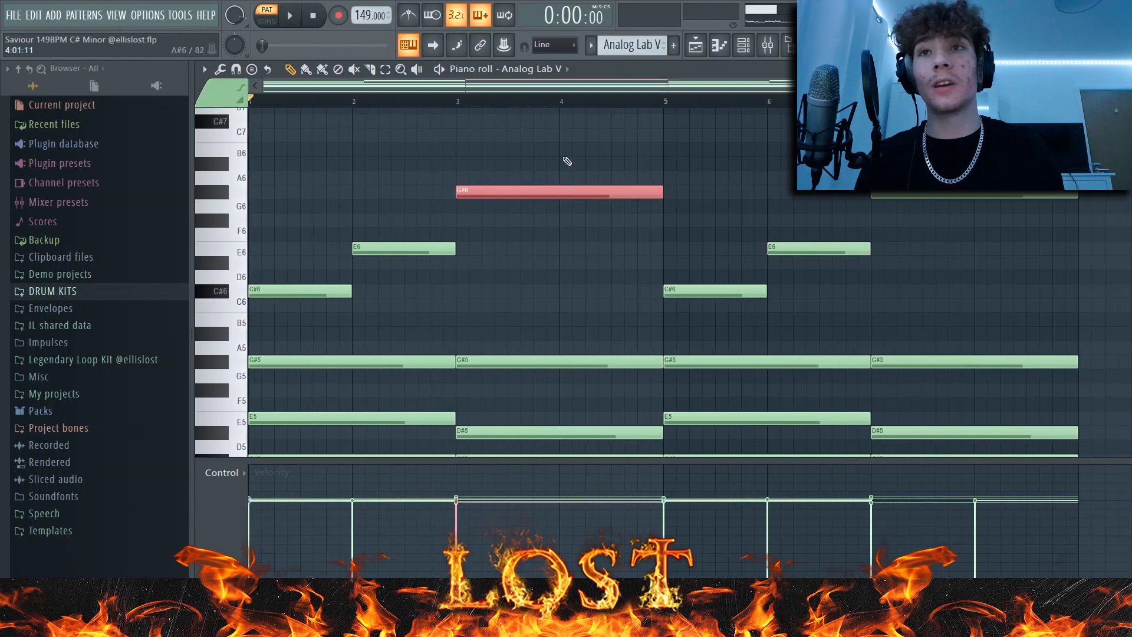
- Try stacking the E6 and G#6 melody notes above C#6 at bar 1, and return them to their places
{"action": "left_click_drag", "start_coordinate": [561, 144], "coordinate": [290, 301]}
{"action": "left_click_drag", "start_coordinate": [609, 132], "coordinate": [290, 283]}
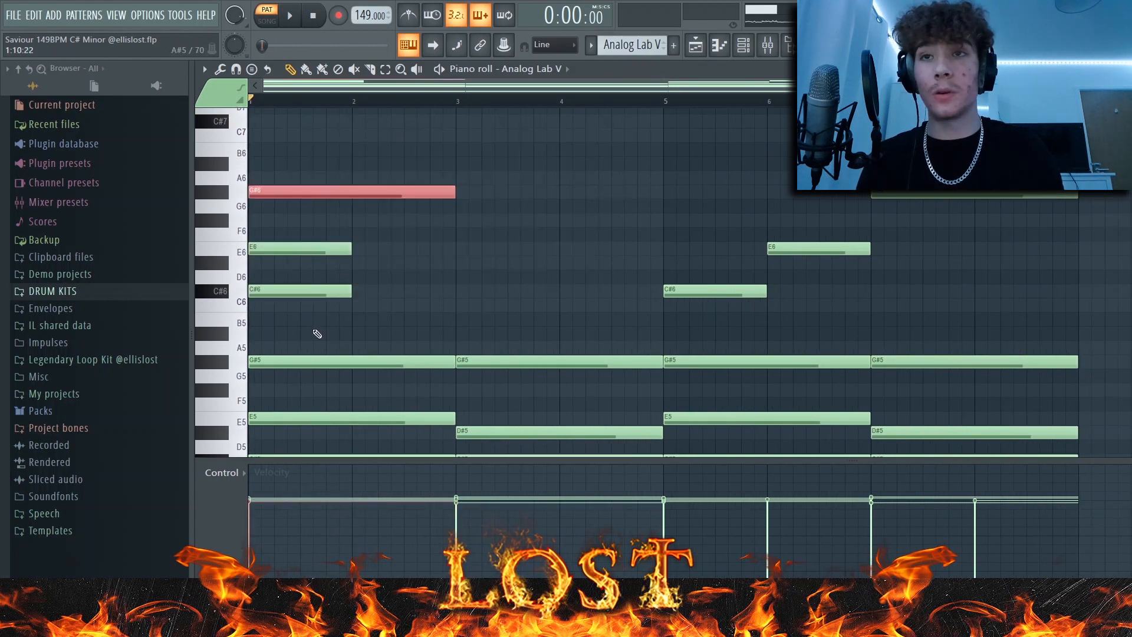
{"action": "left_click_drag", "start_coordinate": [374, 326], "coordinate": [418, 232]}
{"action": "left_click_drag", "start_coordinate": [426, 190], "coordinate": [607, 186]}
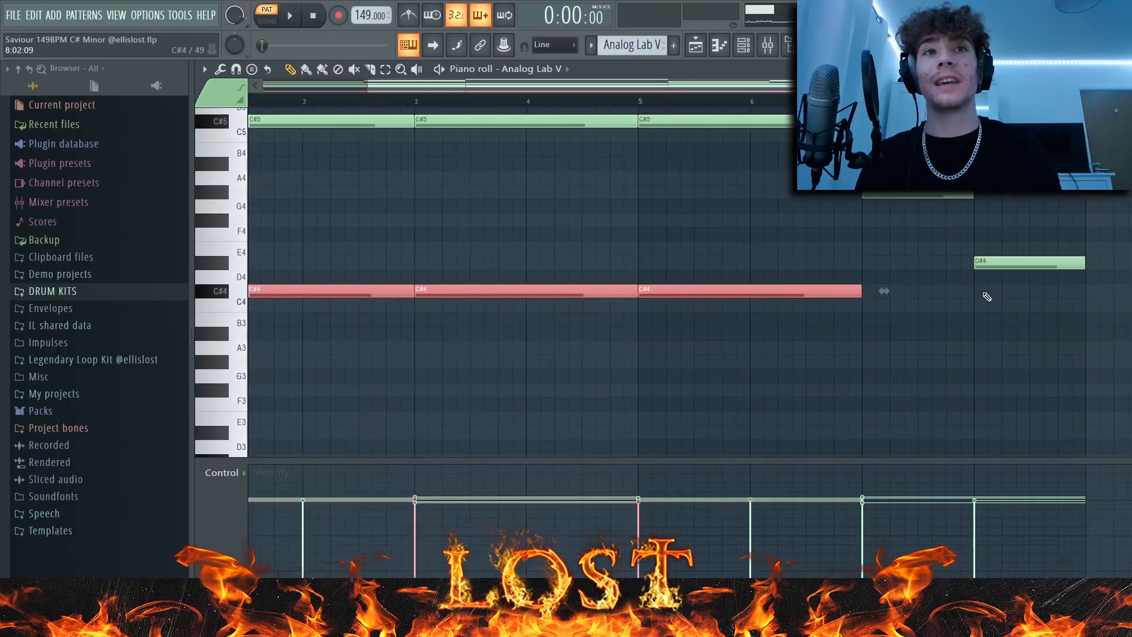
- Examine the bass notes beneath the chords, highlighting the closing G#4 and D#4 notes
{"action": "scroll", "coordinate": [987, 296], "scroll_direction": "up", "scroll_amount": 2}
{"action": "left_click_drag", "start_coordinate": [884, 227], "coordinate": [943, 192]}
{"action": "left_click_drag", "start_coordinate": [1010, 303], "coordinate": [1061, 253]}
{"action": "left_click", "coordinate": [1037, 294], "text": "ctrl"}
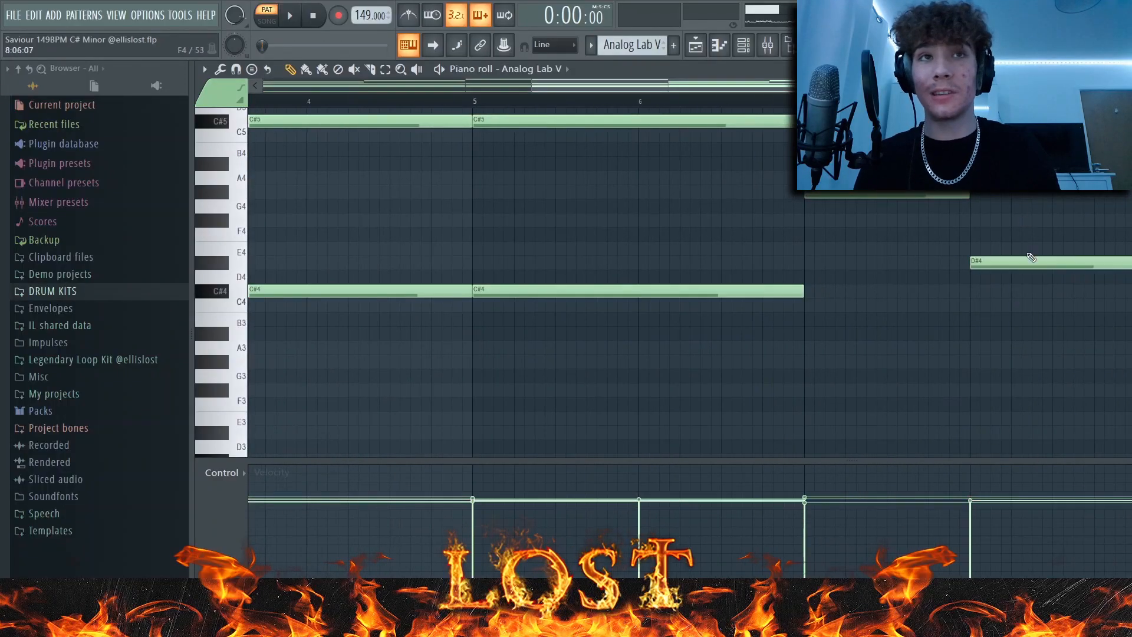
{"action": "scroll", "coordinate": [1031, 257], "scroll_direction": "down", "scroll_amount": 3}
{"action": "scroll", "coordinate": [1031, 272], "scroll_direction": "up", "scroll_amount": 2}
{"action": "scroll", "coordinate": [1033, 274], "scroll_direction": "up", "scroll_amount": 5}
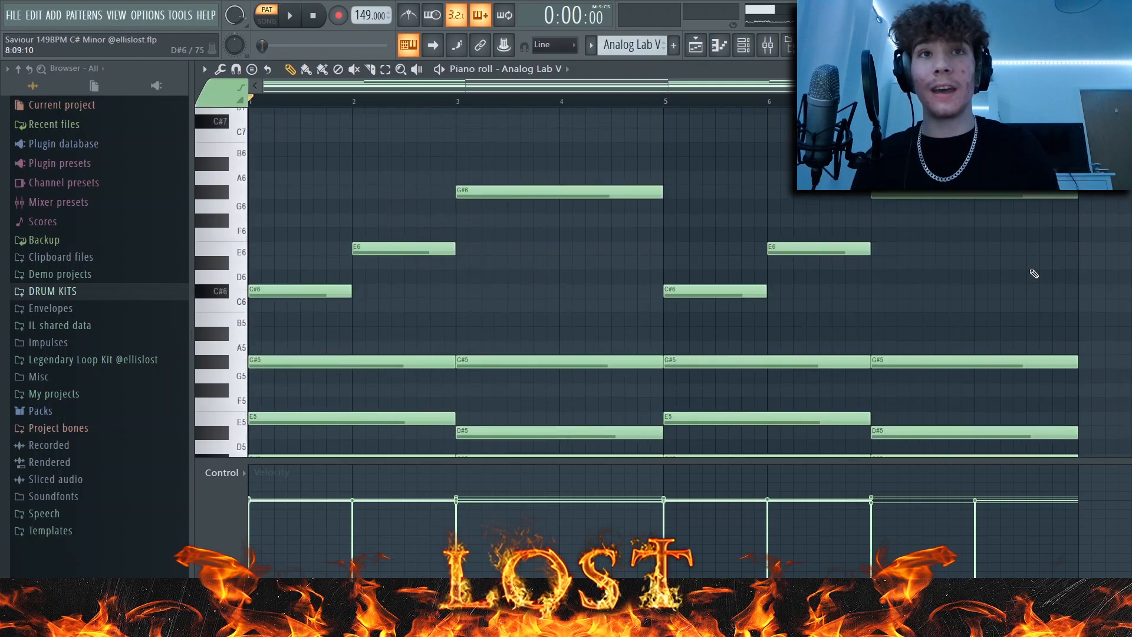
{"action": "scroll", "coordinate": [1119, 212], "scroll_direction": "down", "scroll_amount": 2}
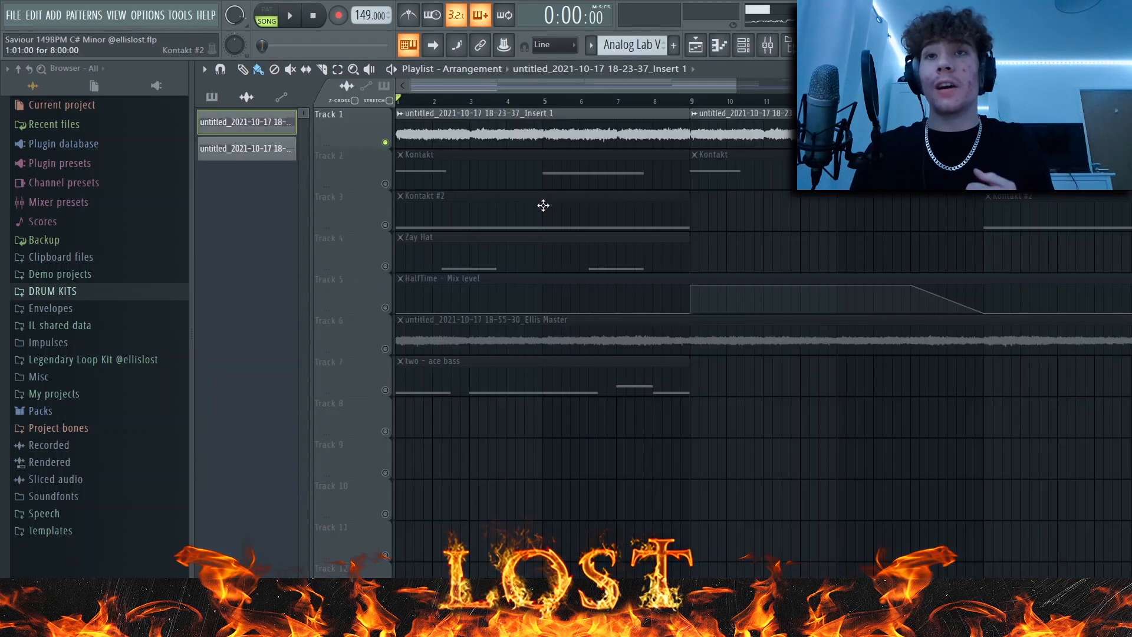
- Audition the rendered melody clip on Track 1 of the playlist and reverse its audio
{"action": "scroll", "coordinate": [548, 200], "scroll_direction": "up", "scroll_amount": 3}
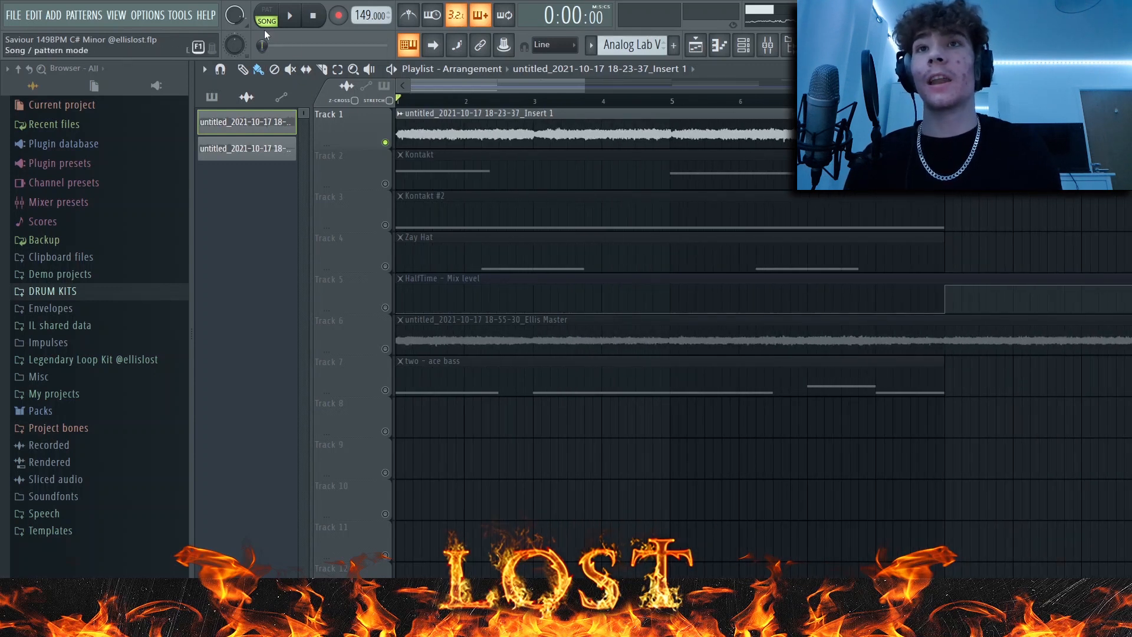
{"action": "scroll", "coordinate": [426, 159], "scroll_direction": "down", "scroll_amount": 2}
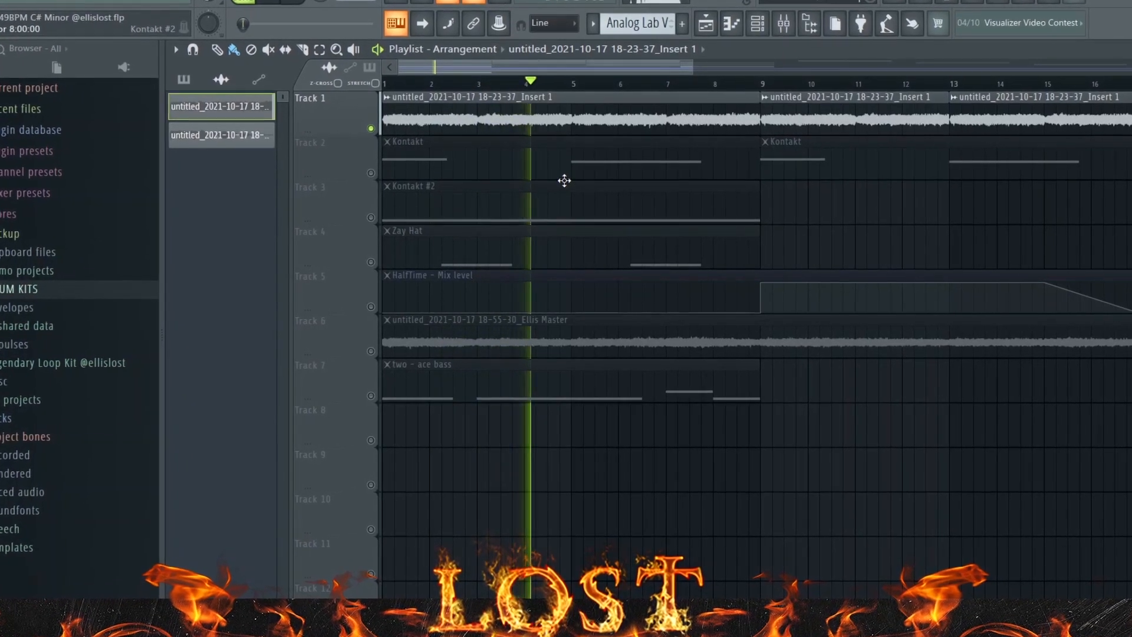
{"action": "scroll", "coordinate": [565, 180], "scroll_direction": "down", "scroll_amount": 2}
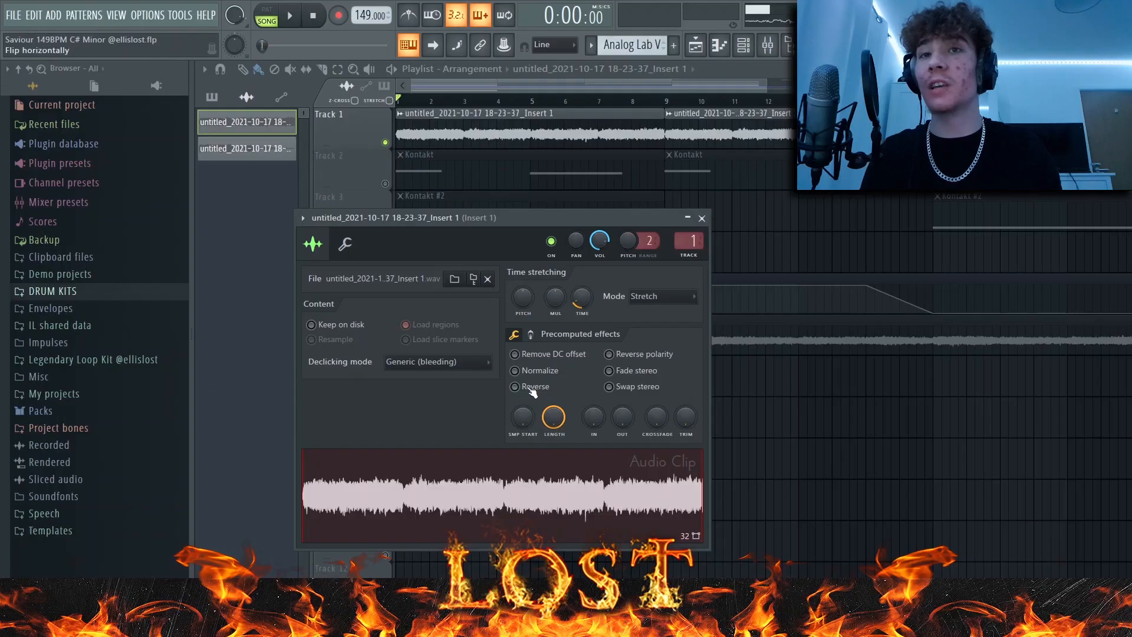
{"action": "left_click", "coordinate": [532, 388]}
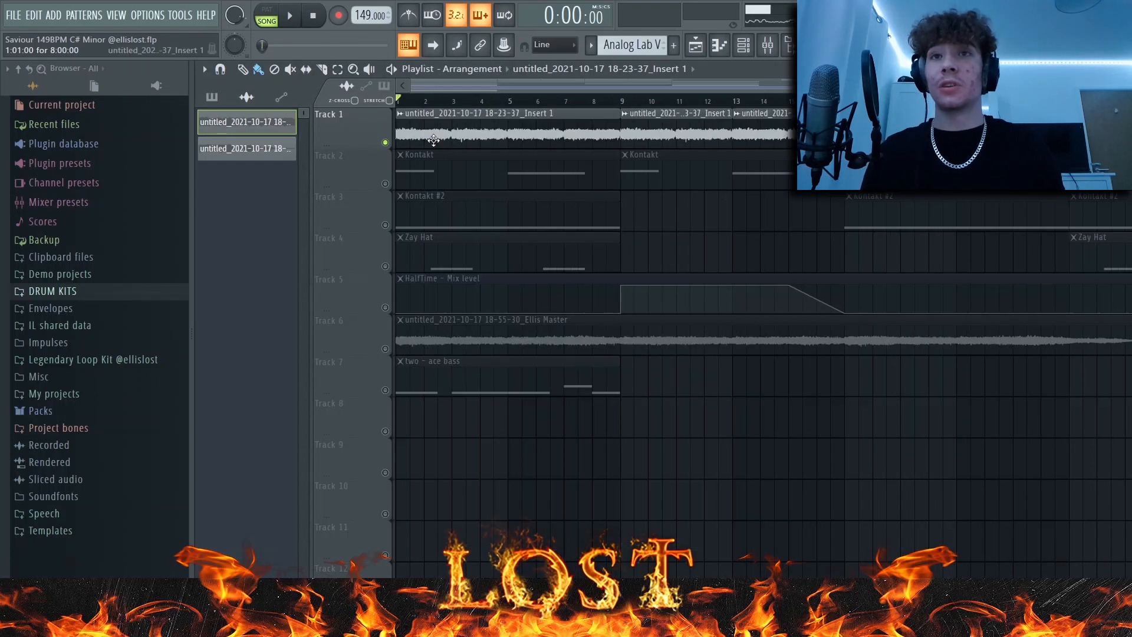
- Arrange bars 1 to 8 of Track 1 as two consecutive four-bar clips of the rendered melody
{"action": "scroll", "coordinate": [399, 140], "scroll_direction": "up", "scroll_amount": 2}
{"action": "left_click", "coordinate": [421, 129], "text": "ctrl"}
{"action": "left_click_drag", "start_coordinate": [401, 124], "coordinate": [340, 112]}
{"action": "left_click", "coordinate": [502, 153]}
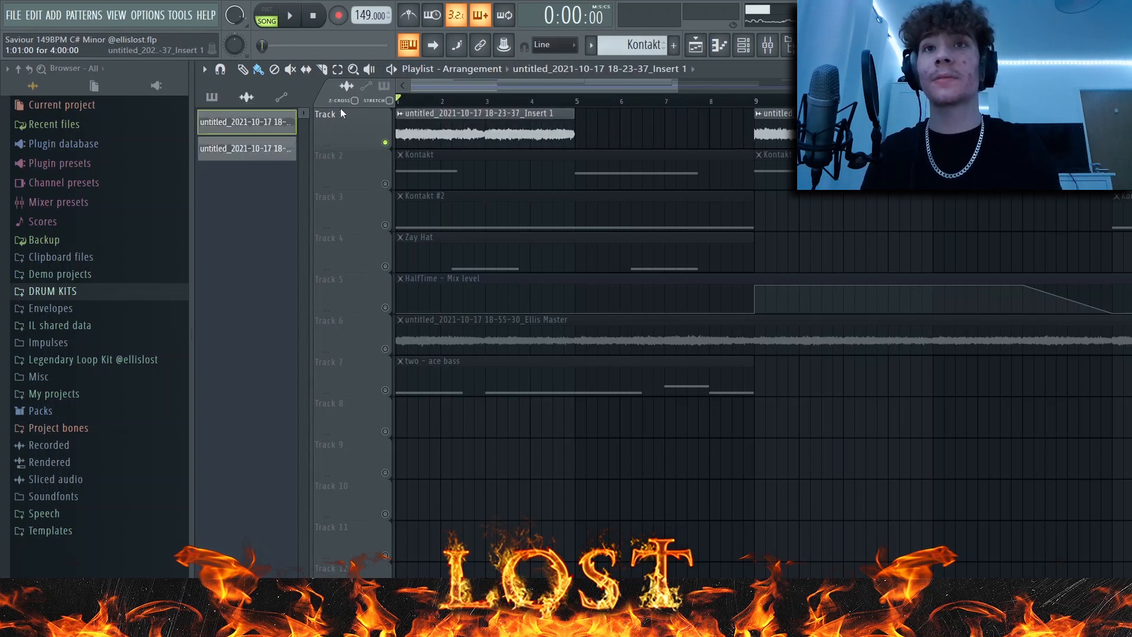
{"action": "left_click_drag", "start_coordinate": [537, 130], "coordinate": [726, 83]}
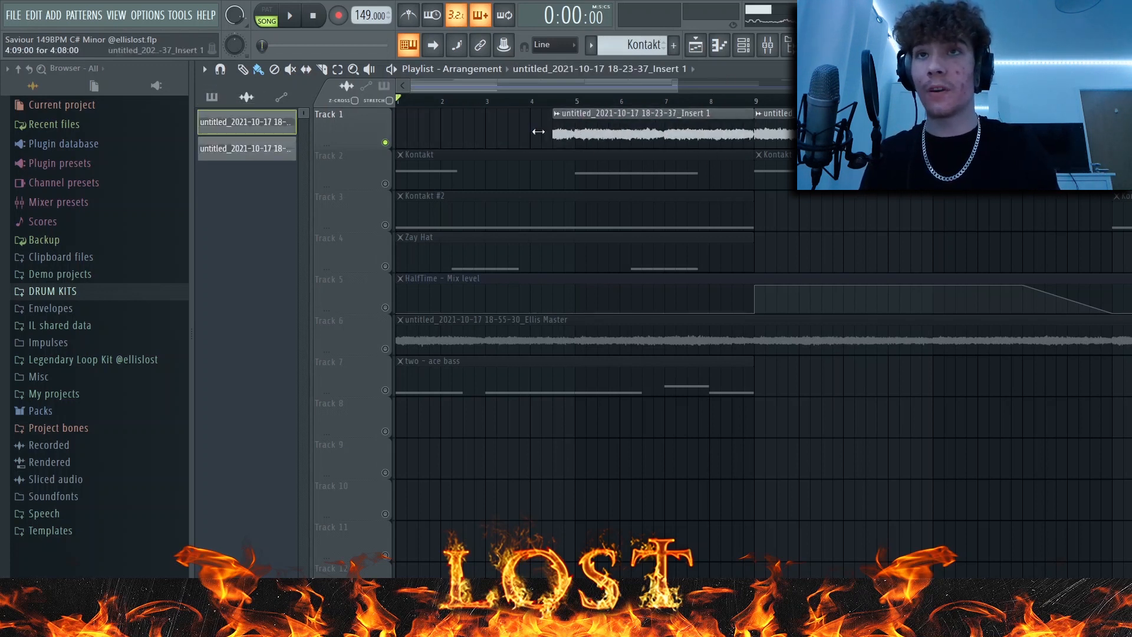
{"action": "left_click_drag", "start_coordinate": [538, 132], "coordinate": [394, 133]}
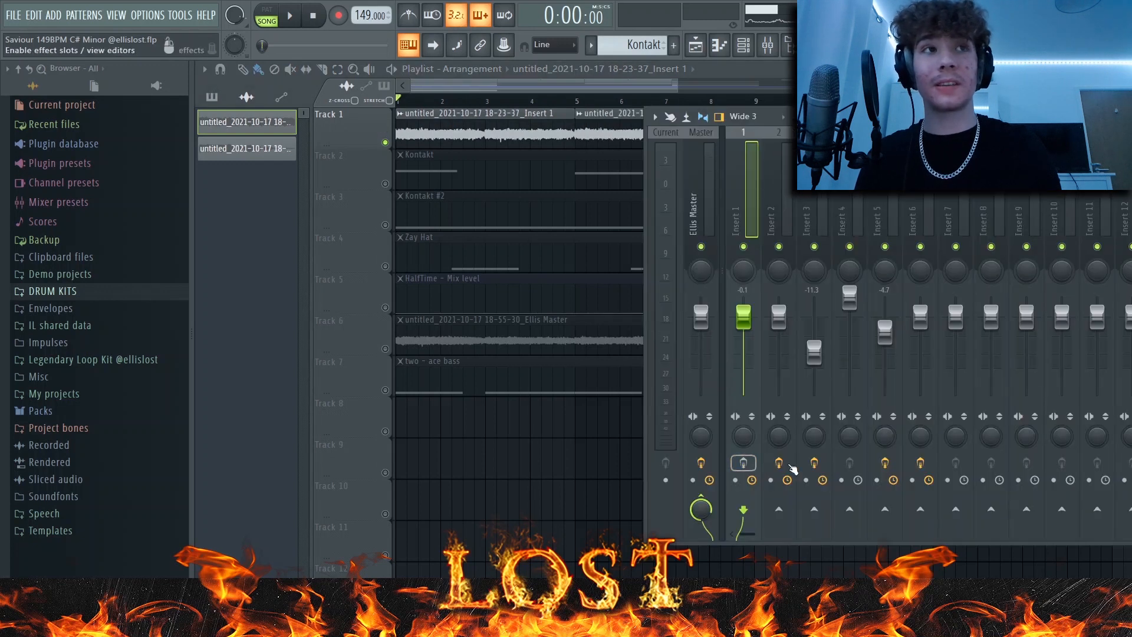
- Audition the melody dry and through the HalfTime and ValhallaVintageVerb effects on mixer Insert 1
{"action": "left_click", "coordinate": [296, 21]}
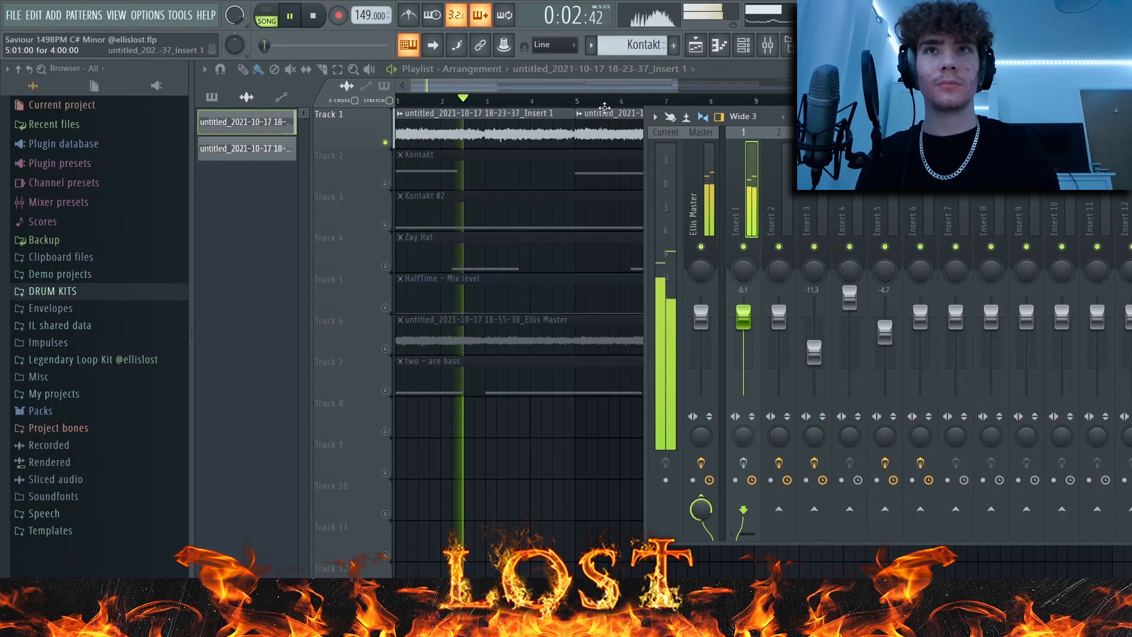
{"action": "key", "text": "space"}
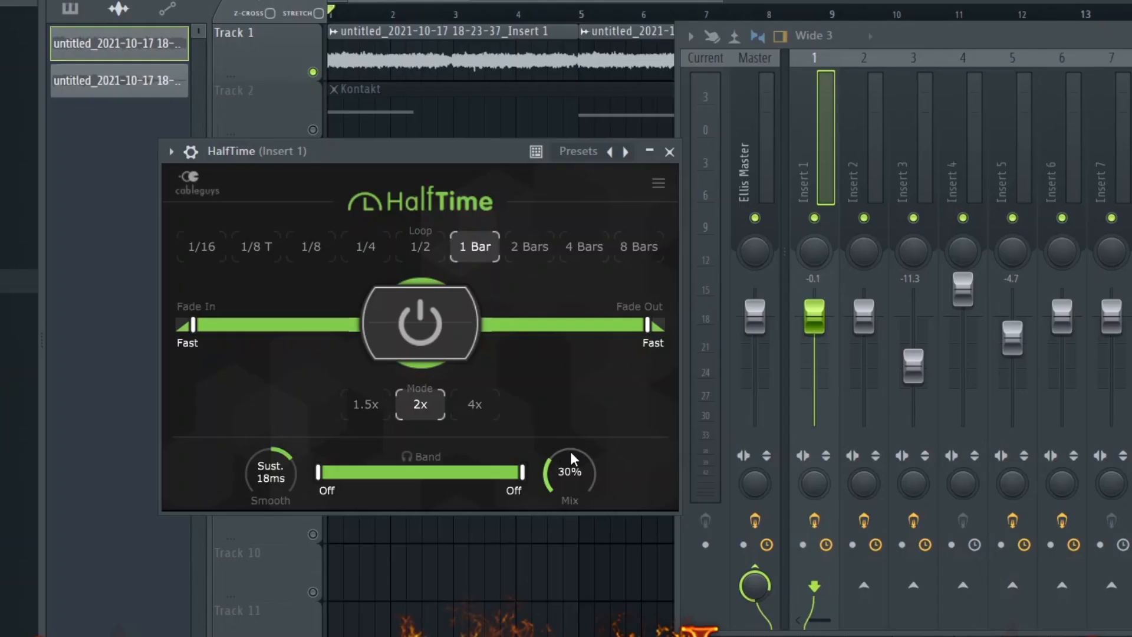
{"action": "key", "text": "space"}
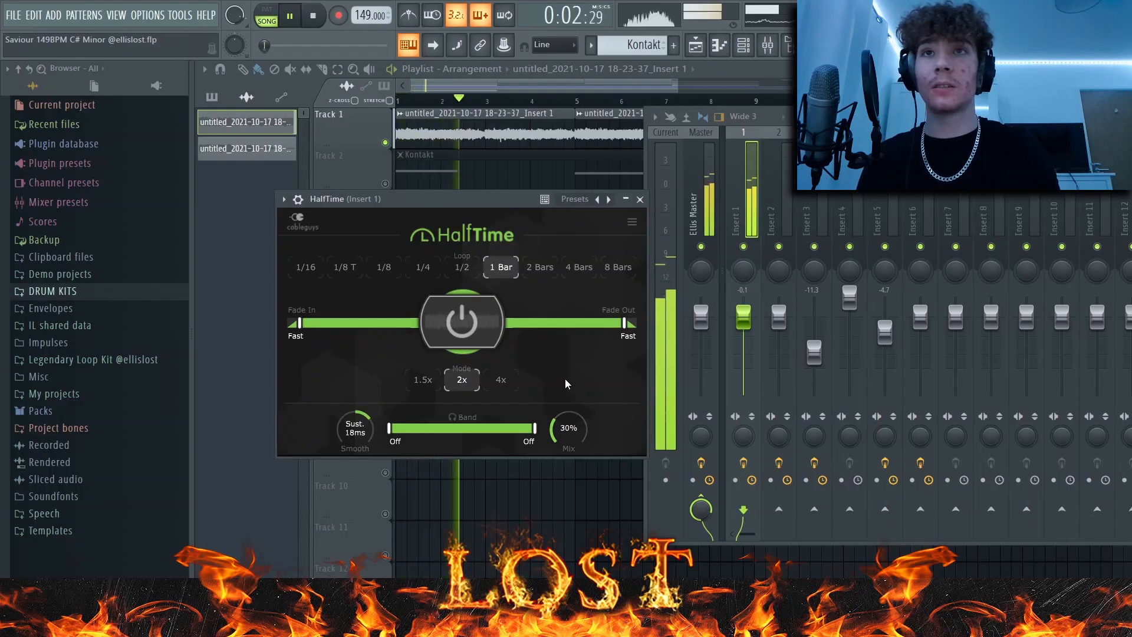
{"action": "key", "text": "space"}
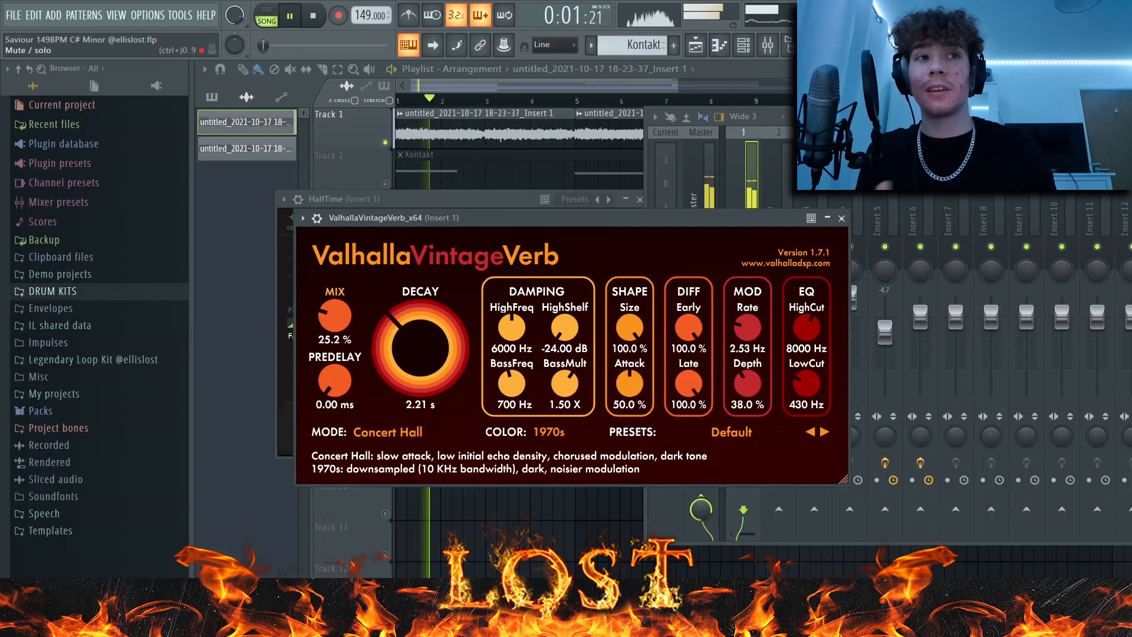
{"action": "left_click", "coordinate": [1124, 236]}
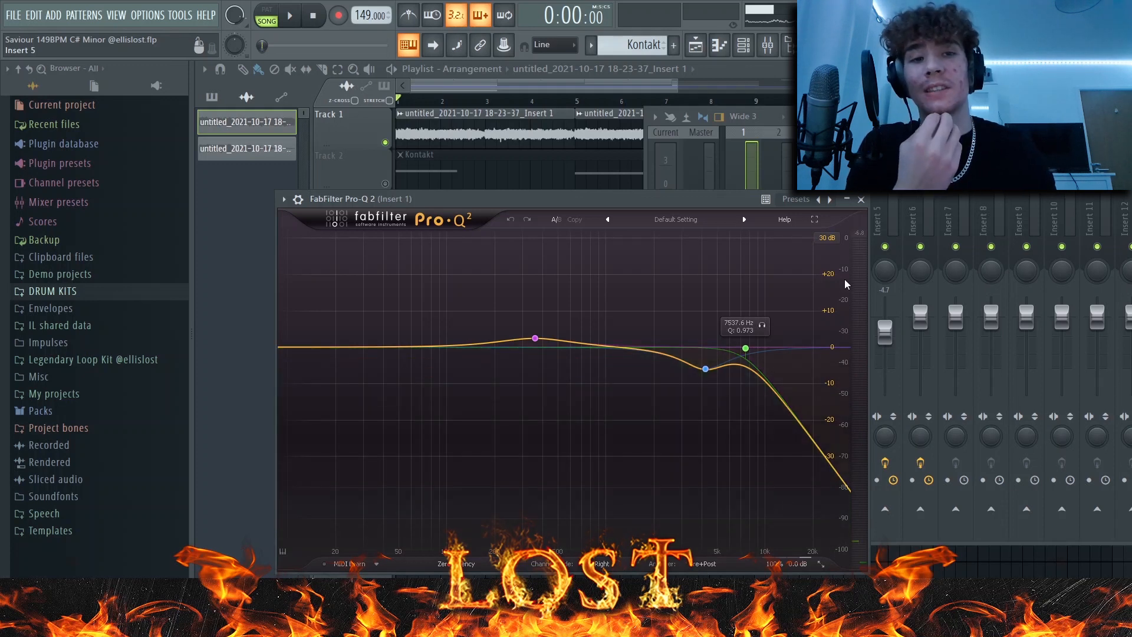
{"action": "left_click", "coordinate": [647, 350]}
{"action": "right_click", "coordinate": [647, 351]}
{"action": "left_click", "coordinate": [678, 407]}
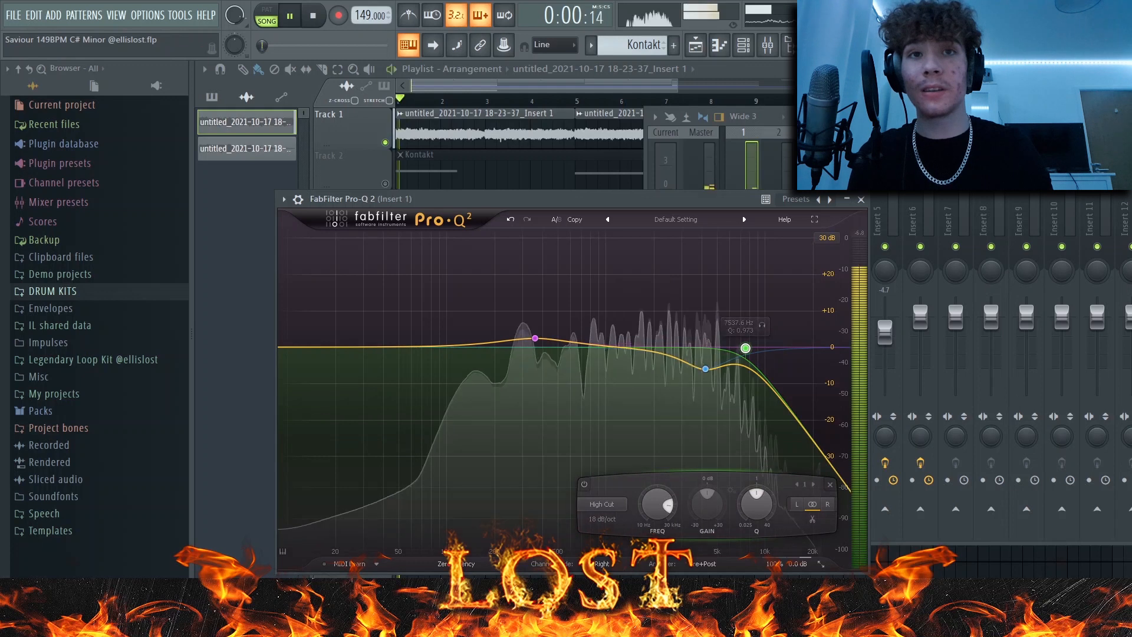
- Compare the melody with the 4221 Hz cut in FabFilter Pro-Q 2 disabled and enabled during playback
{"action": "right_click", "coordinate": [705, 368]}
{"action": "left_click", "coordinate": [740, 377]}
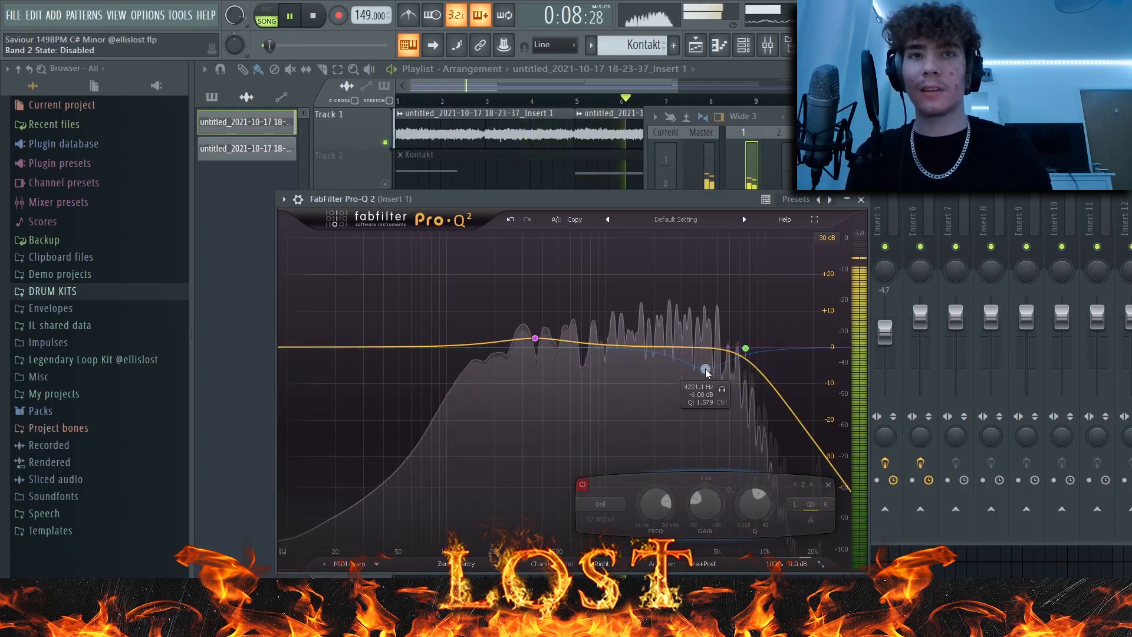
{"action": "right_click", "coordinate": [706, 370]}
{"action": "left_click", "coordinate": [734, 377]}
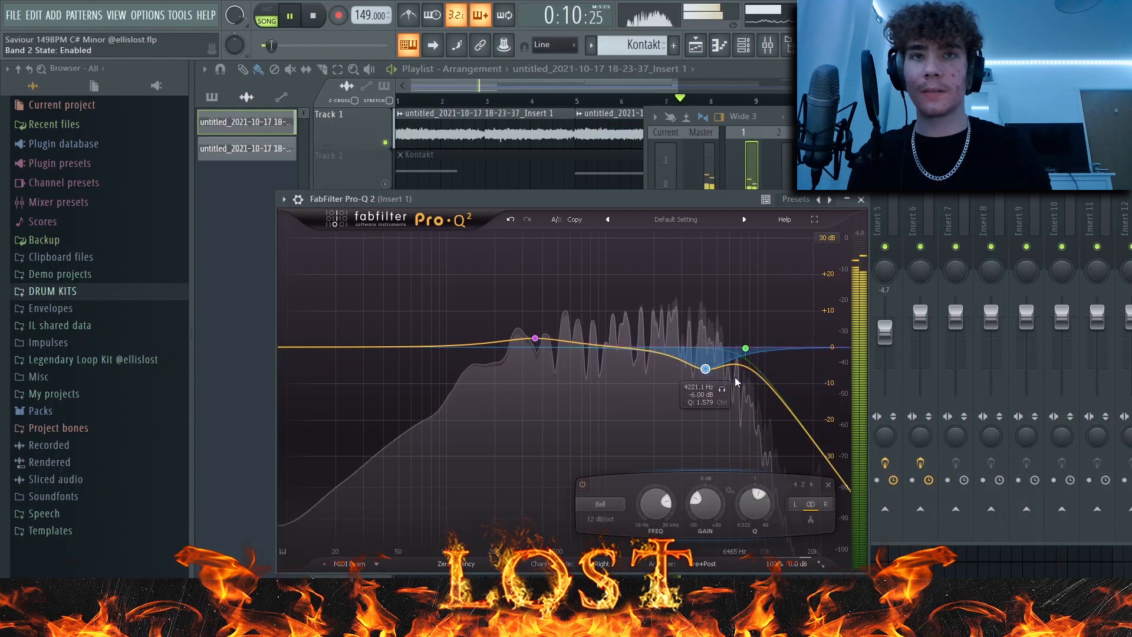
{"action": "key", "text": "space"}
{"action": "left_click", "coordinate": [917, 117]}
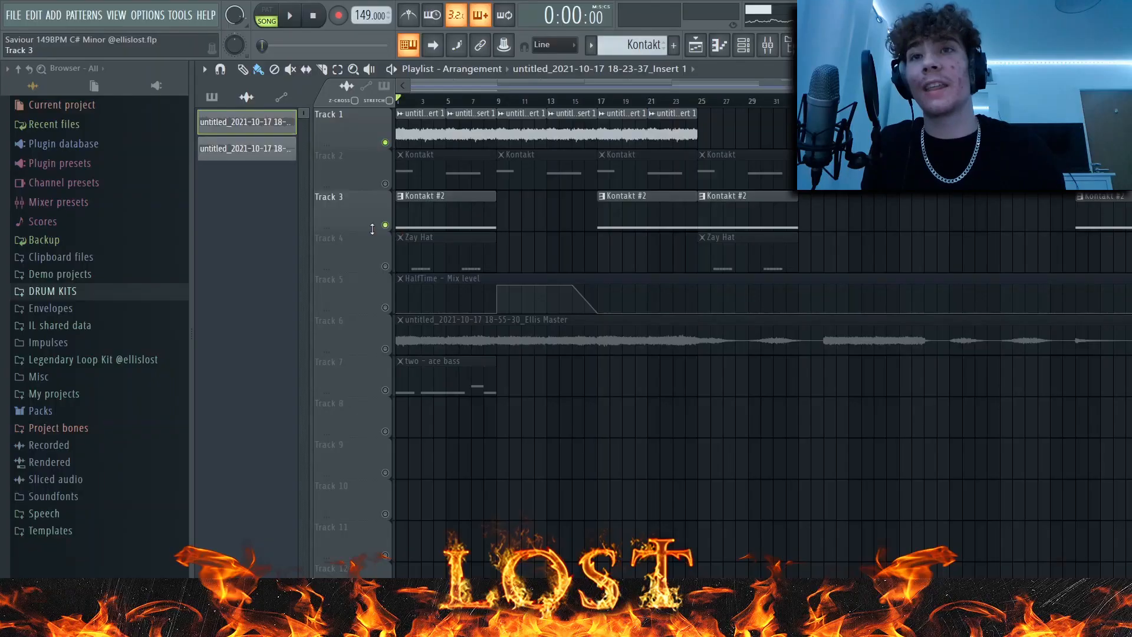
- Open the Kontakt #2 pattern from Track 3 in the piano roll and show the channel rack
{"action": "double_click", "coordinate": [424, 215]}
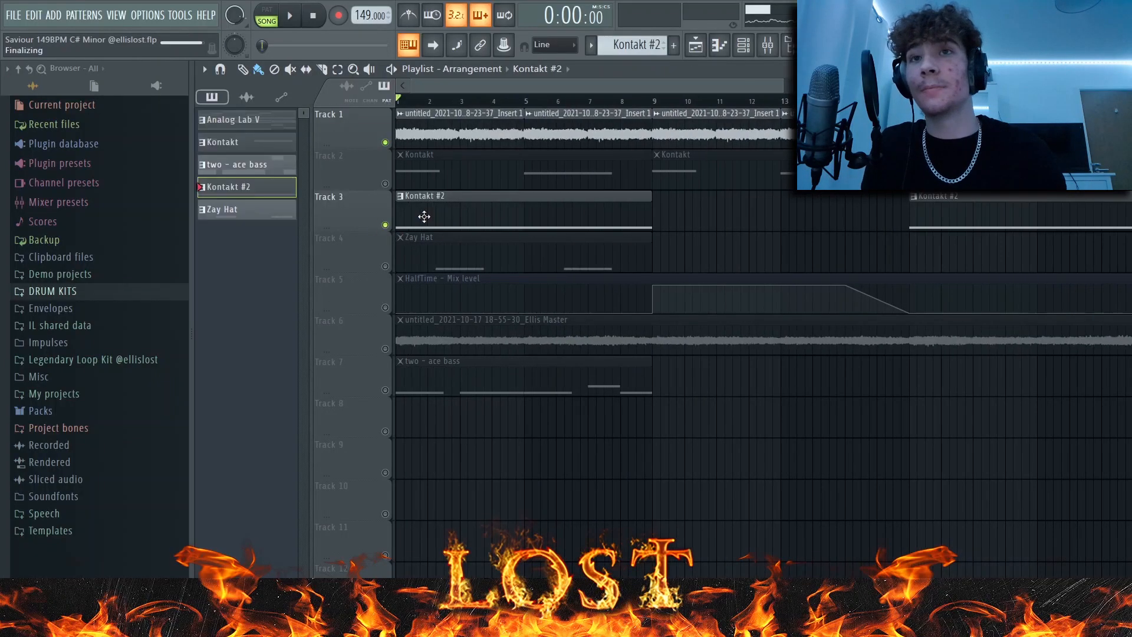
{"action": "scroll", "coordinate": [384, 313], "scroll_direction": "down", "scroll_amount": 10}
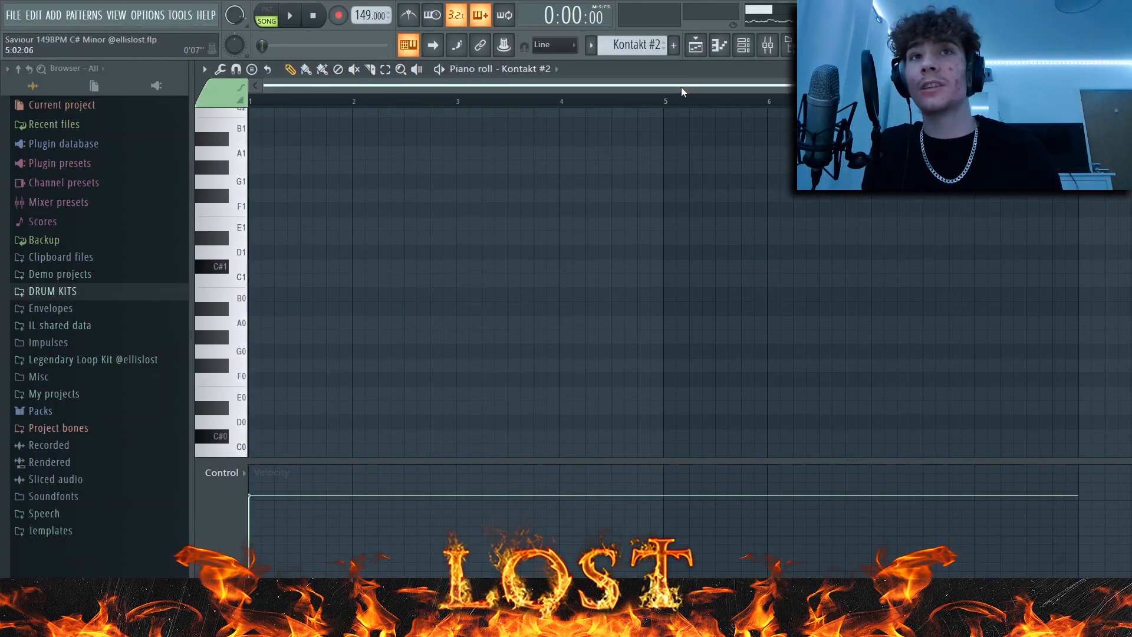
{"action": "left_click", "coordinate": [744, 45]}
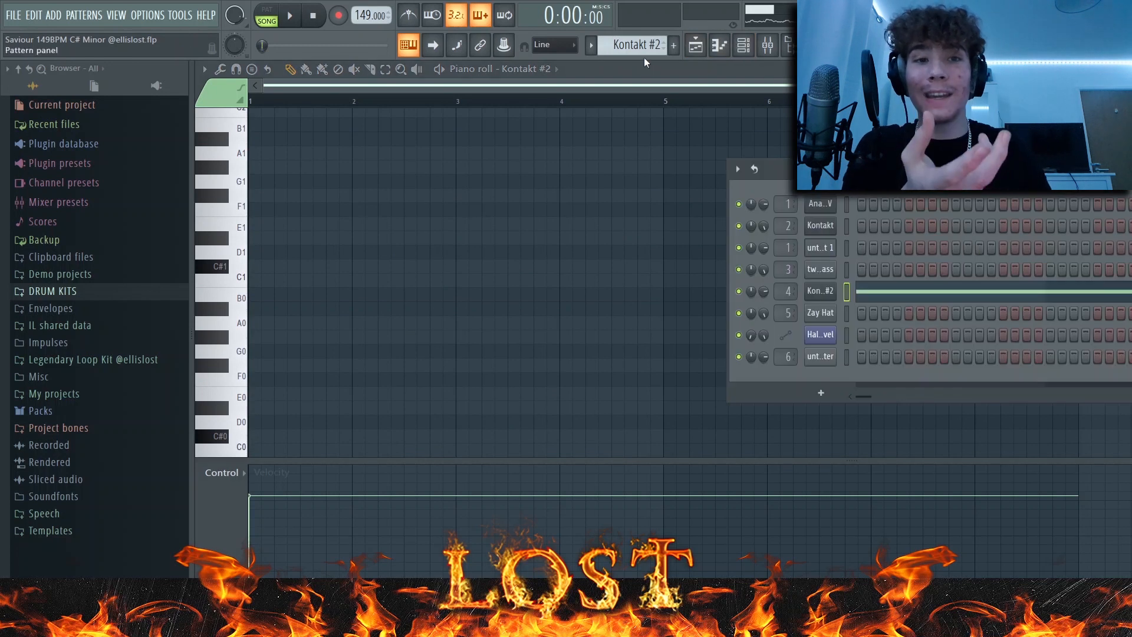
- Examine the NOIRE Felt instrument in Kontakt #2, its mixer Insert 4 and the sustained C#2 note in the piano roll
{"action": "left_click", "coordinate": [819, 297]}
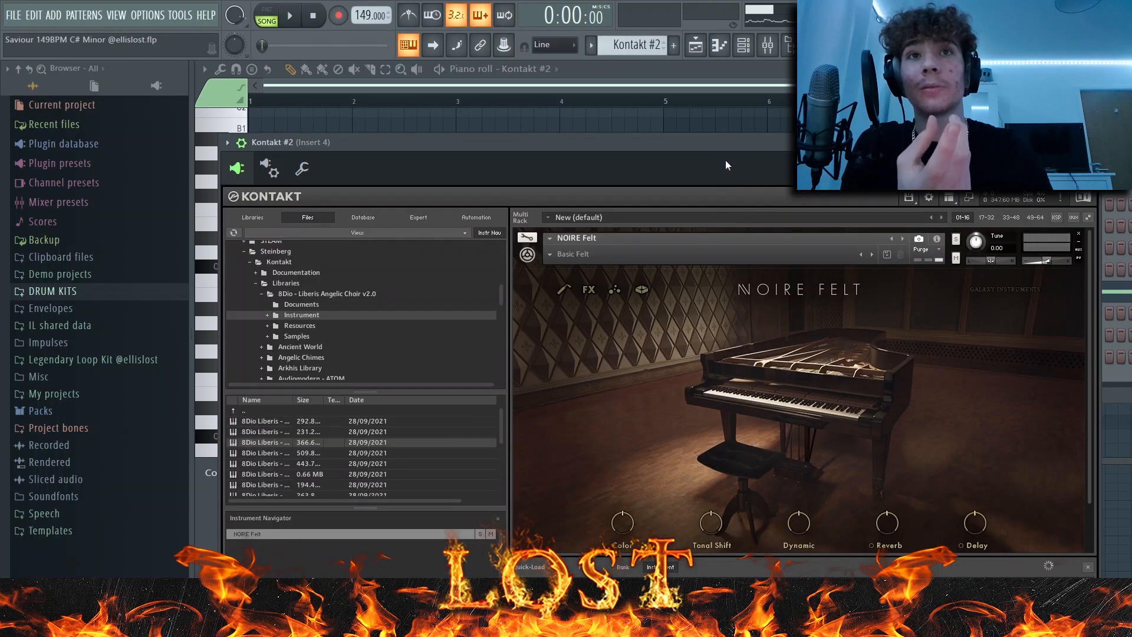
{"action": "left_click_drag", "start_coordinate": [711, 135], "coordinate": [700, 96]}
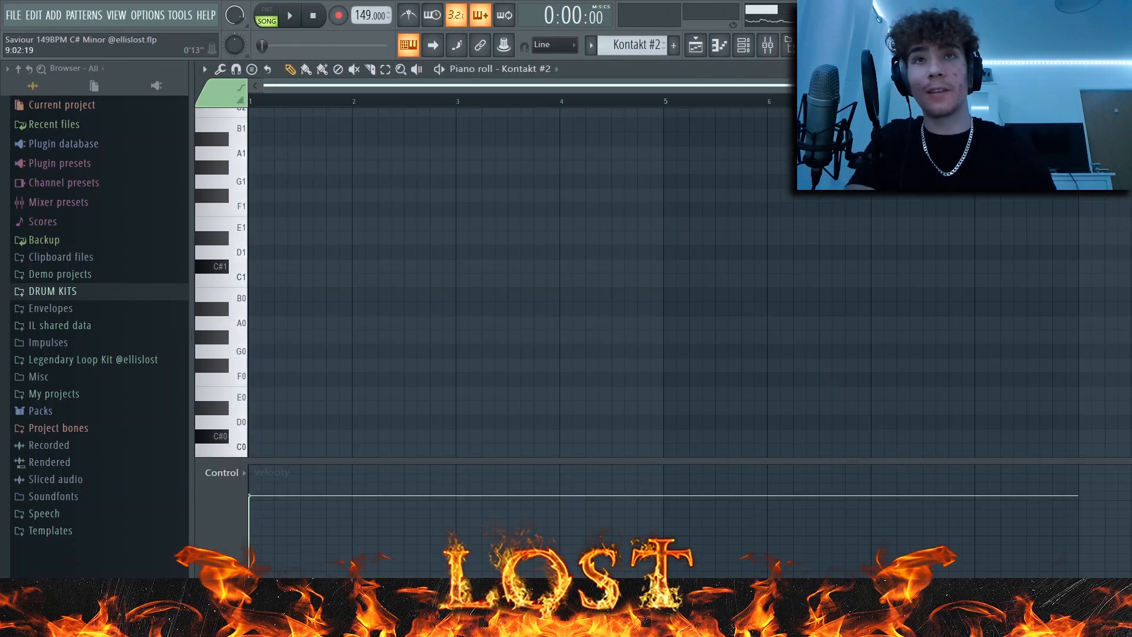
{"action": "key", "text": "F9"}
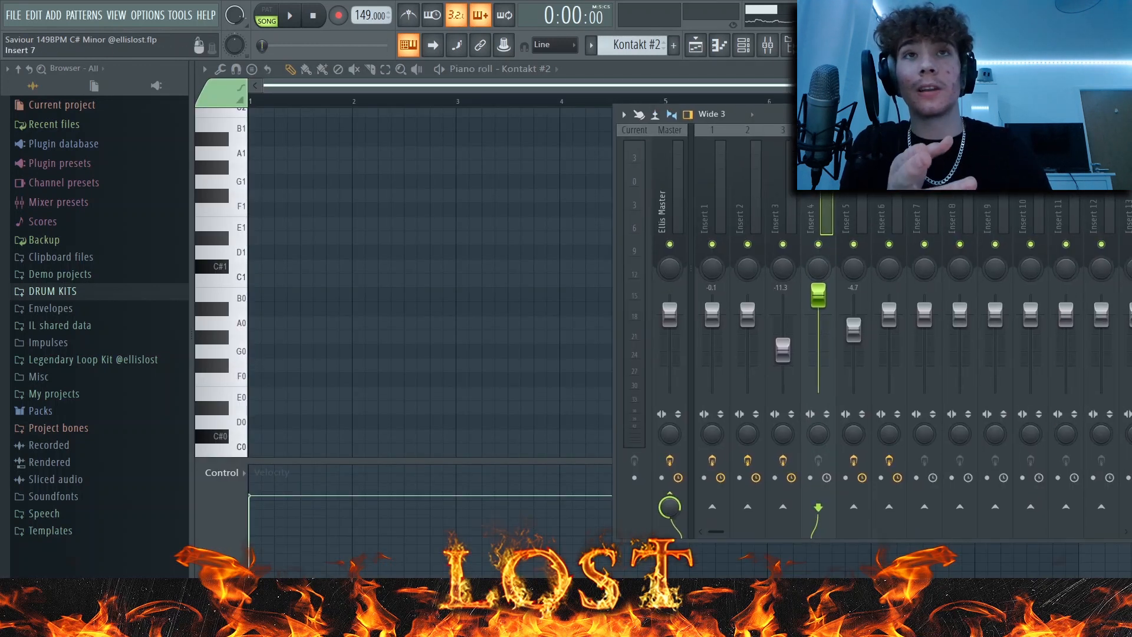
{"action": "left_click", "coordinate": [227, 317]}
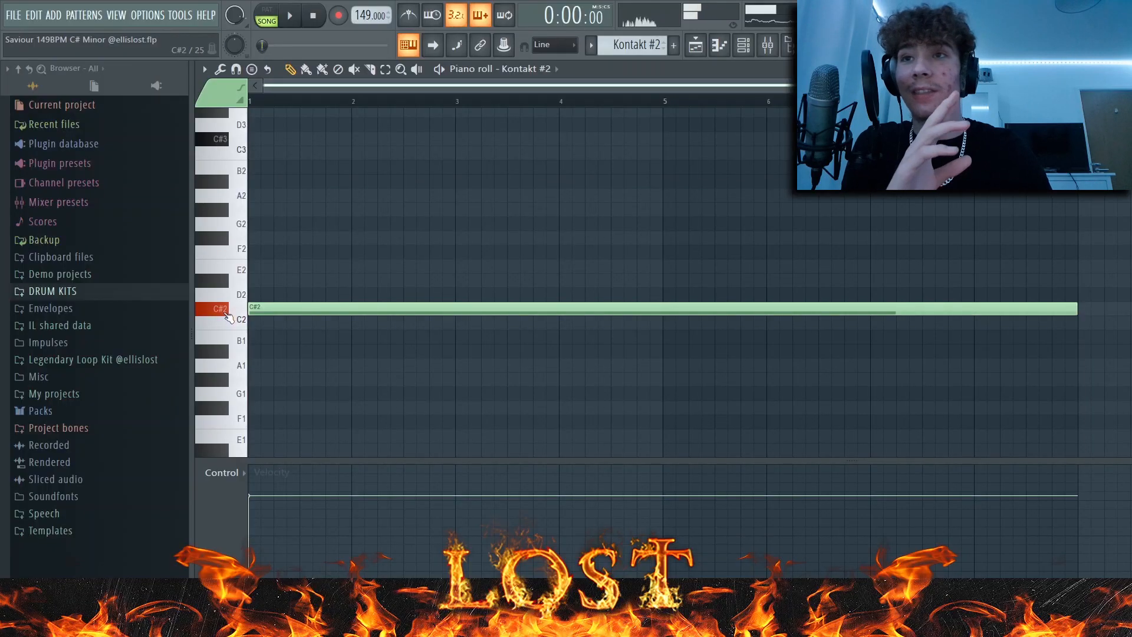
- Return to the playlist and audition the Track 1 melody together with the Kontakt #2 layer on Track 3
{"action": "left_click", "coordinate": [696, 46]}
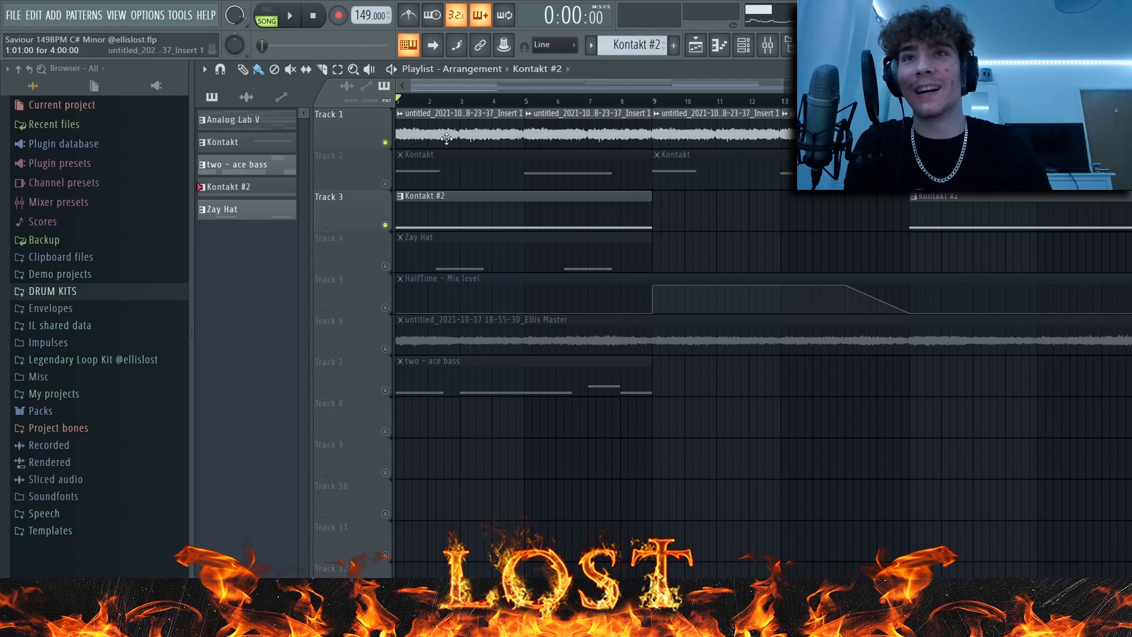
{"action": "left_click", "coordinate": [293, 24]}
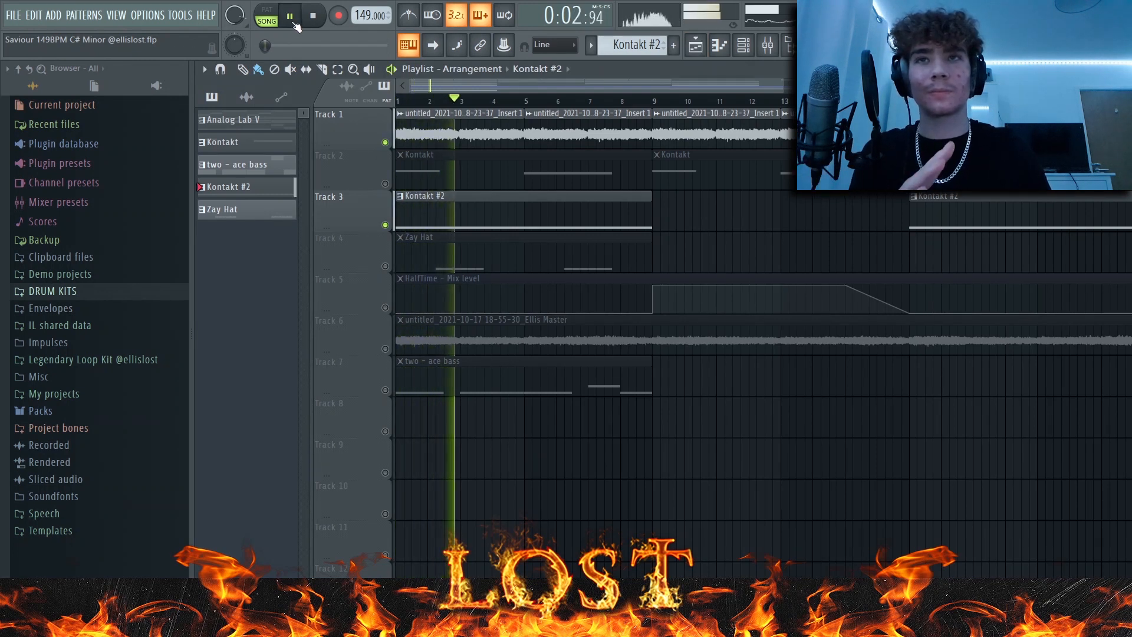
{"action": "key", "text": "space"}
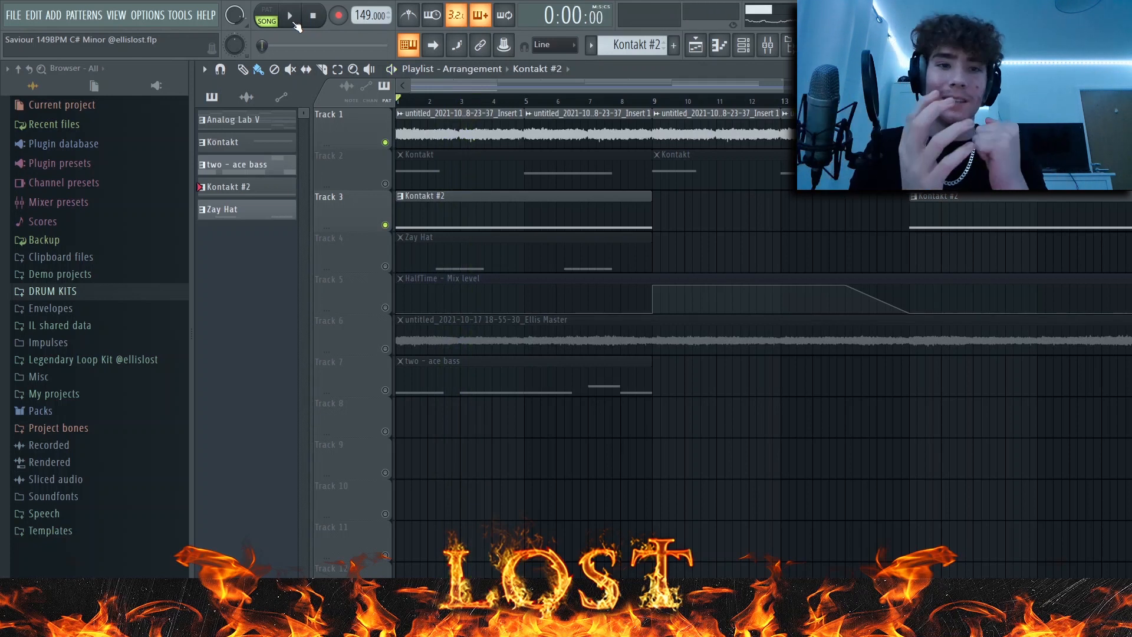
- Unmute Track 2 and, for its Kontakt channel, browse the Voices of Gaia library to Francesca's Phrases By Key folder
{"action": "left_click", "coordinate": [386, 184]}
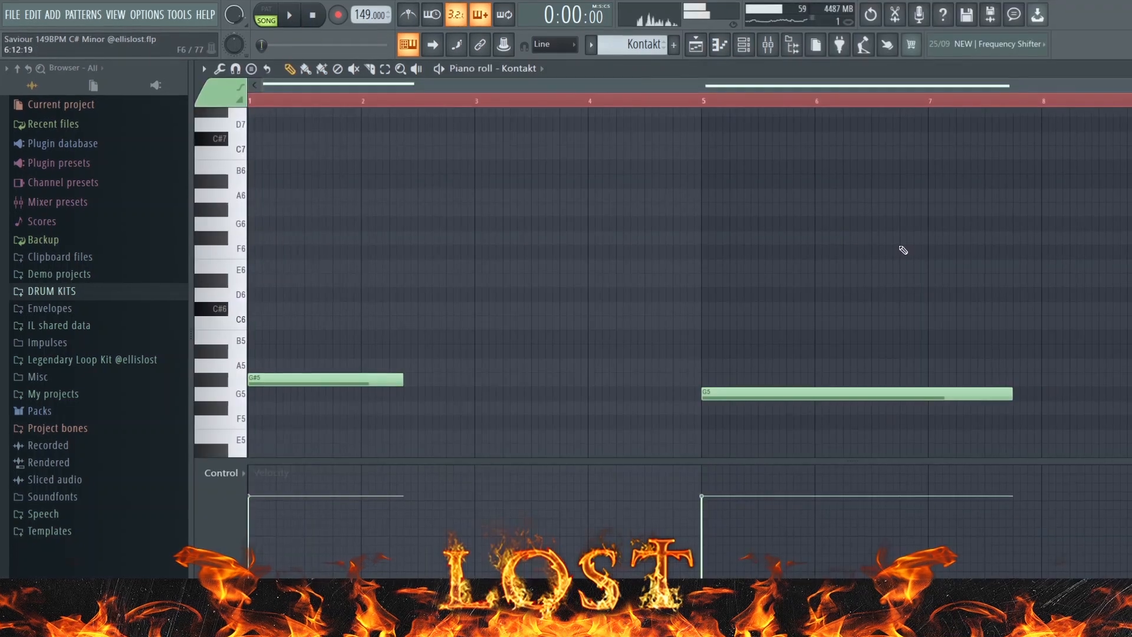
{"action": "key", "text": "space"}
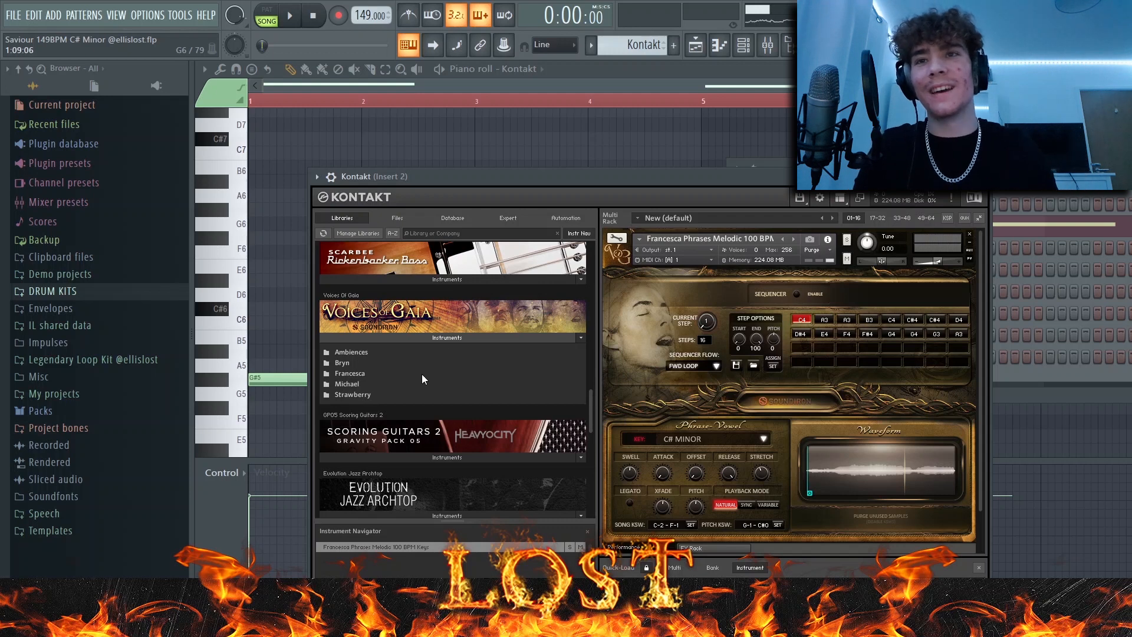
{"action": "double_click", "coordinate": [355, 369]}
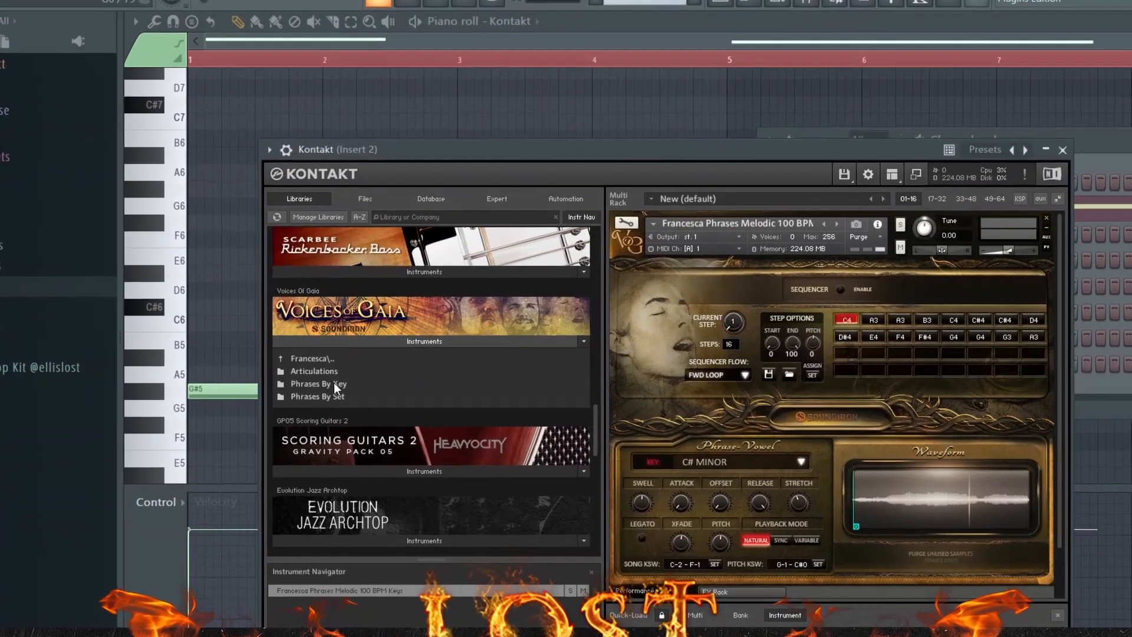
{"action": "double_click", "coordinate": [334, 383]}
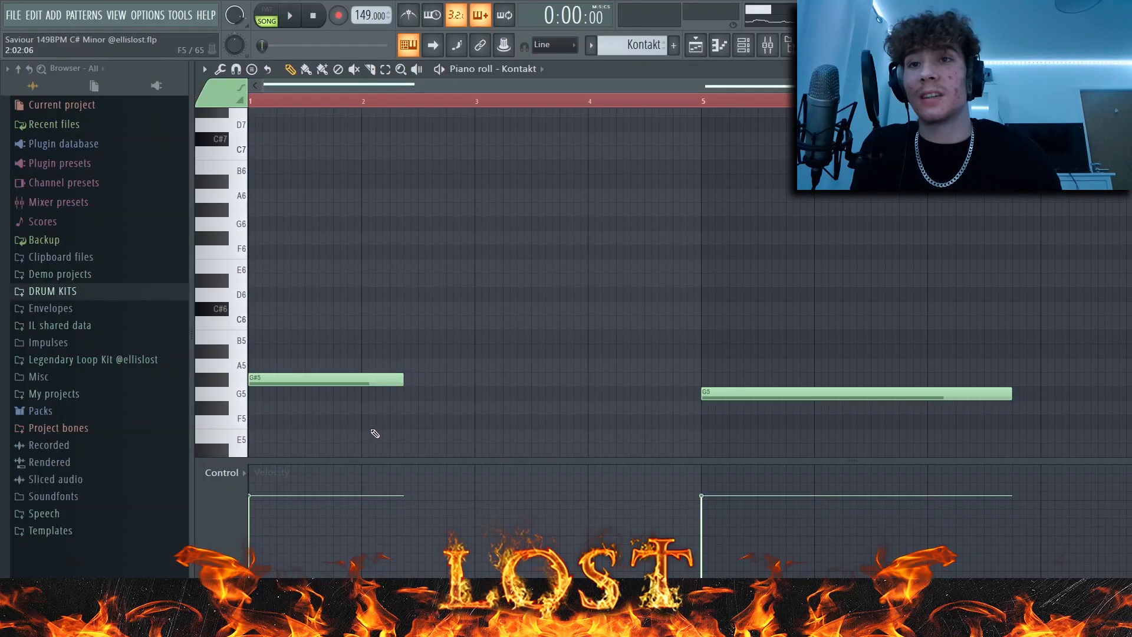
- Try lengthening the first G#5 vocal note to the start of bar 3, play it back, and undo the change
{"action": "left_click", "coordinate": [340, 379]}
{"action": "left_click_drag", "start_coordinate": [745, 342], "coordinate": [677, 327]}
{"action": "left_click_drag", "start_coordinate": [1036, 391], "coordinate": [40, 283]}
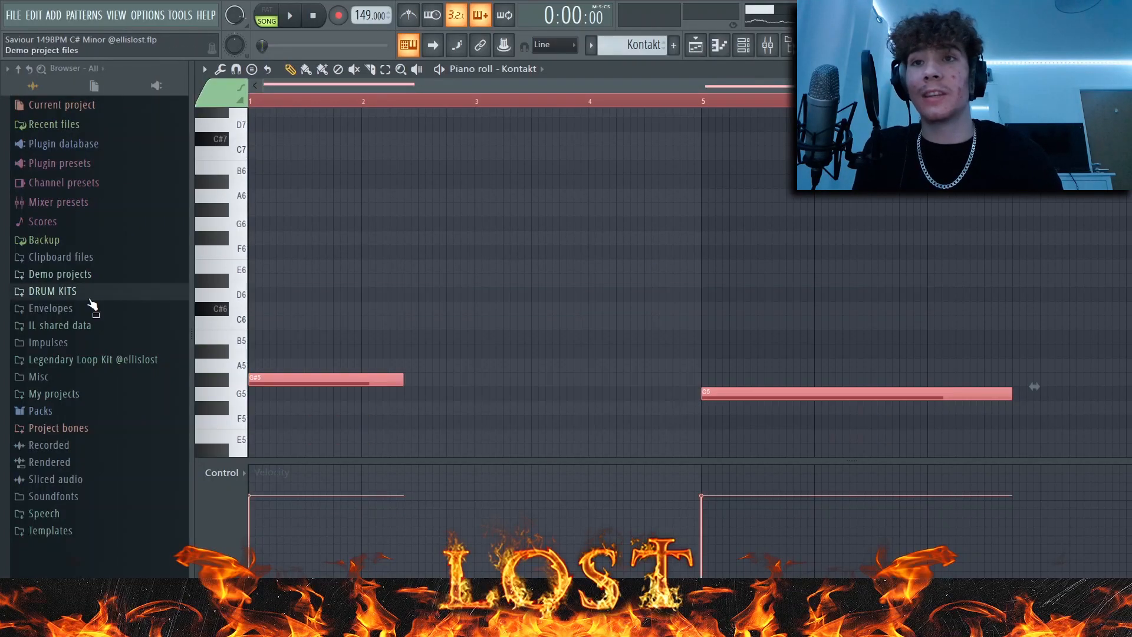
{"action": "scroll", "coordinate": [331, 423], "scroll_direction": "up", "scroll_amount": 4}
{"action": "scroll", "coordinate": [484, 366], "scroll_direction": "down", "scroll_amount": 4}
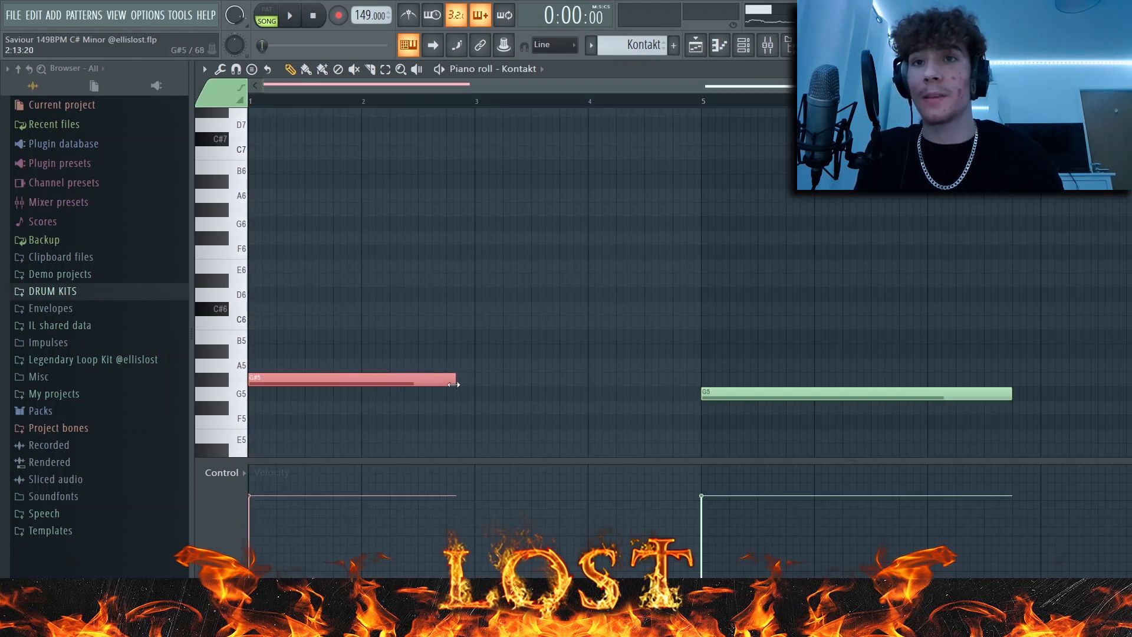
{"action": "key", "text": "space"}
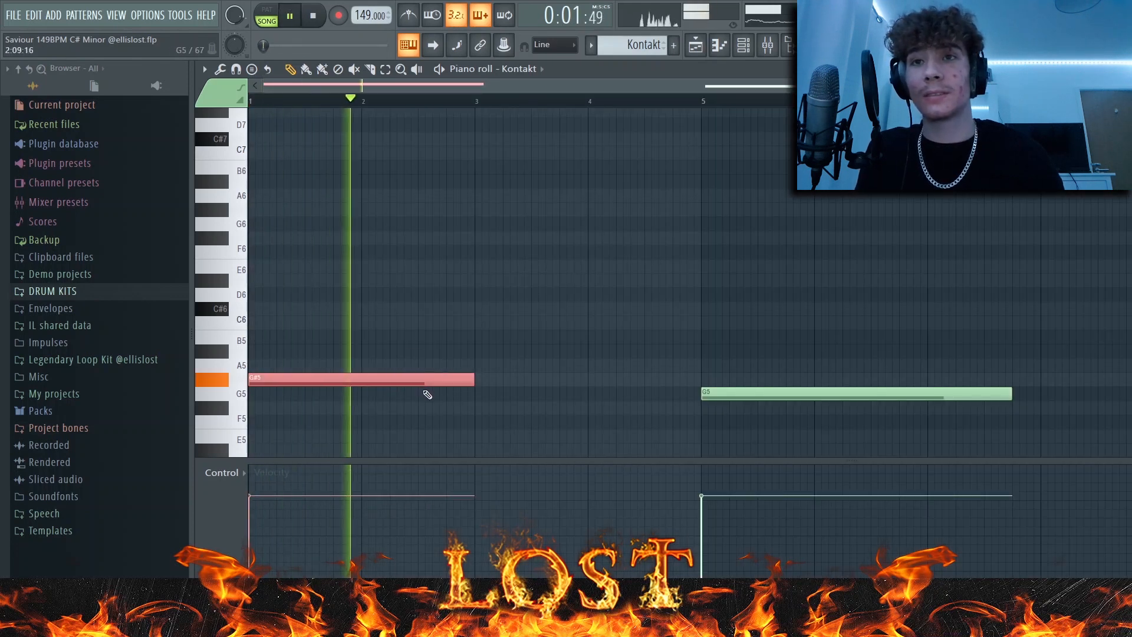
{"action": "key", "text": "ctrl+z"}
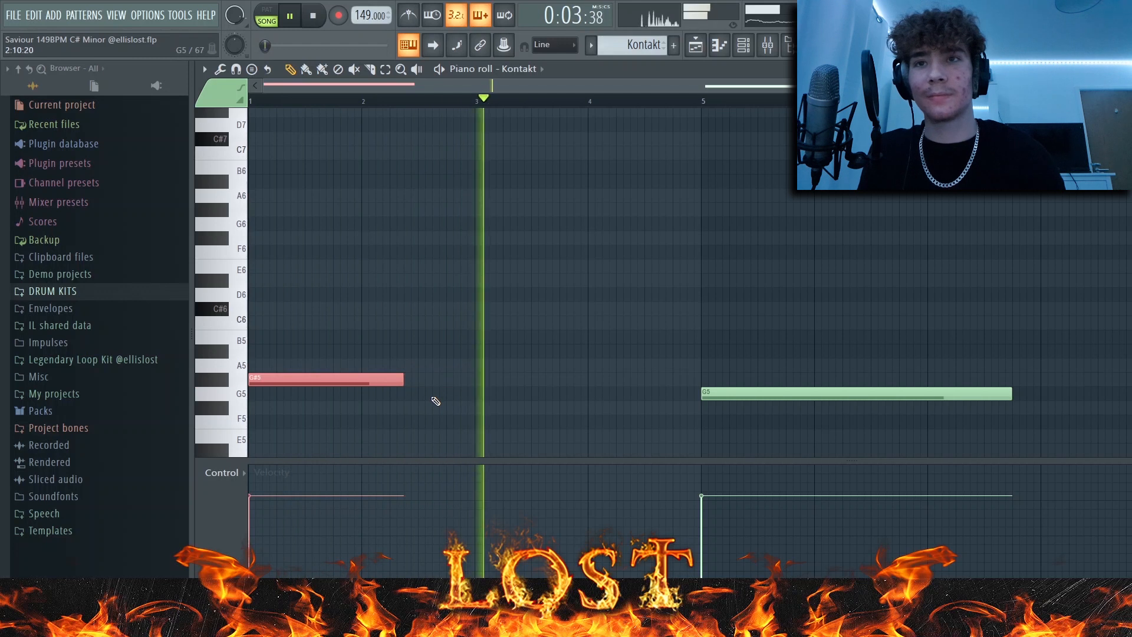
{"action": "key", "text": "space"}
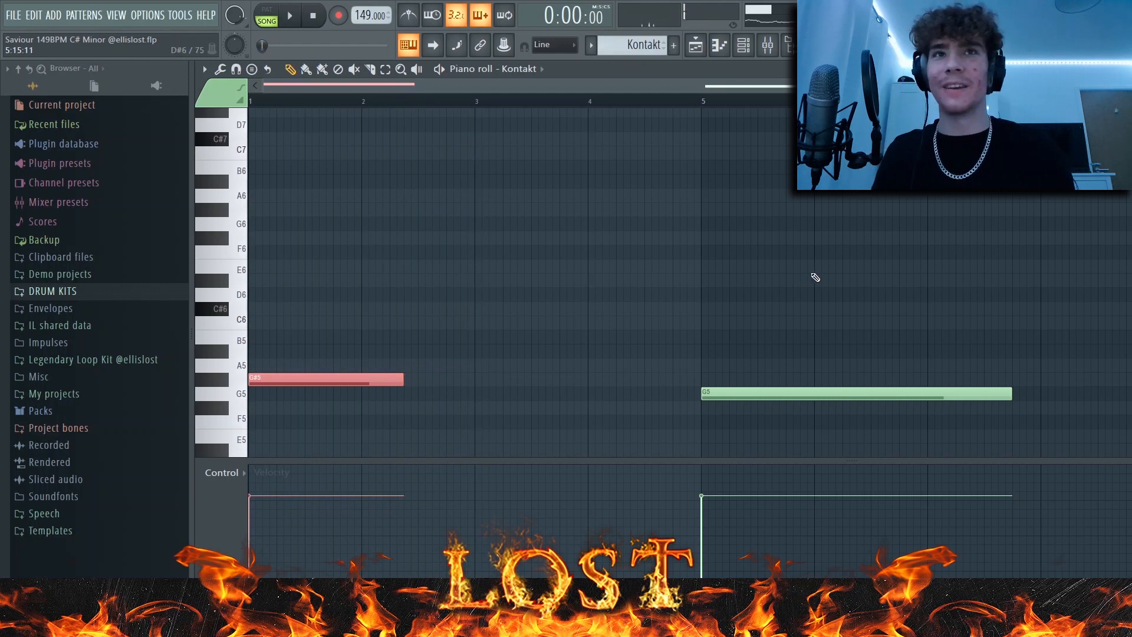
- Audition the vocal on mixer Insert 2 without and with effects, examining HalfTime, TR5 Bus Compressor and ValhallaVintageVerb
{"action": "key", "text": "F9"}
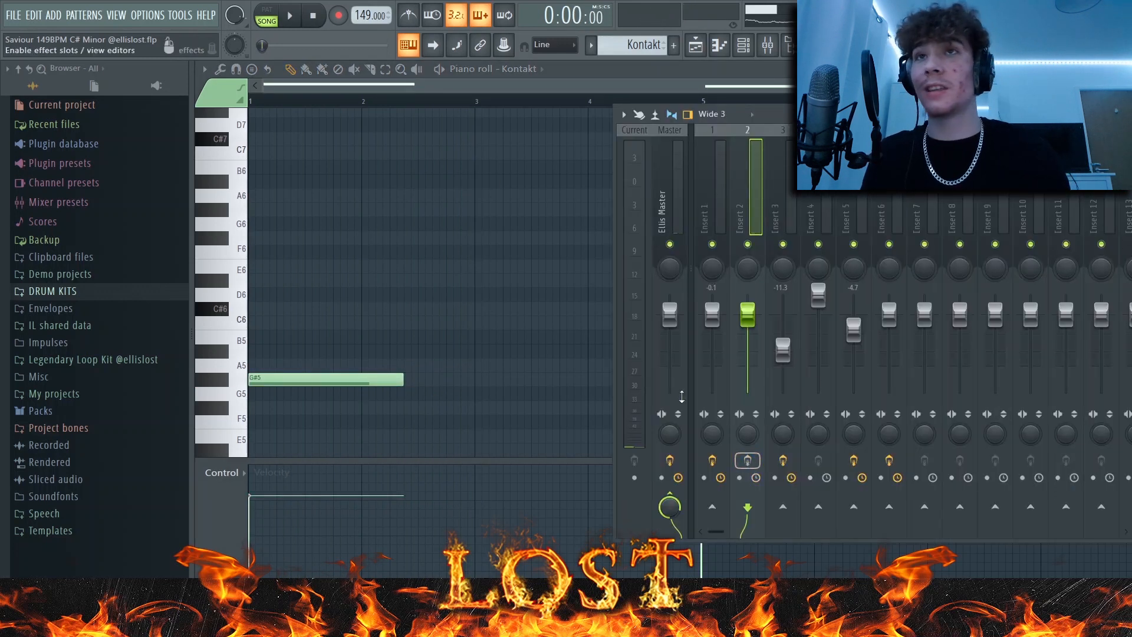
{"action": "key", "text": "space"}
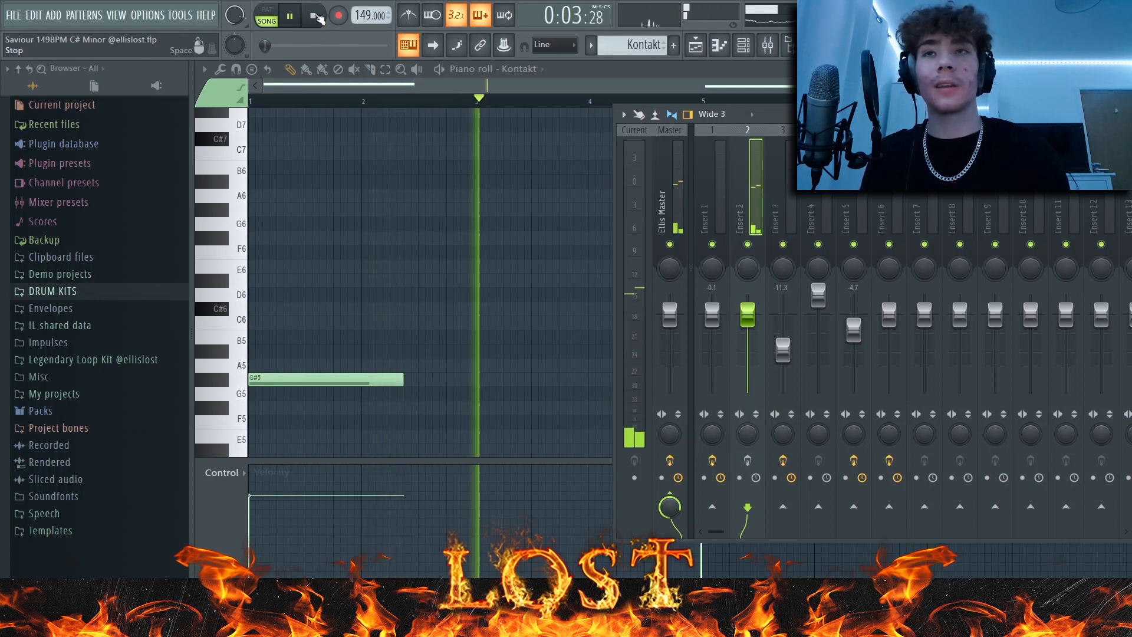
{"action": "key", "text": "space"}
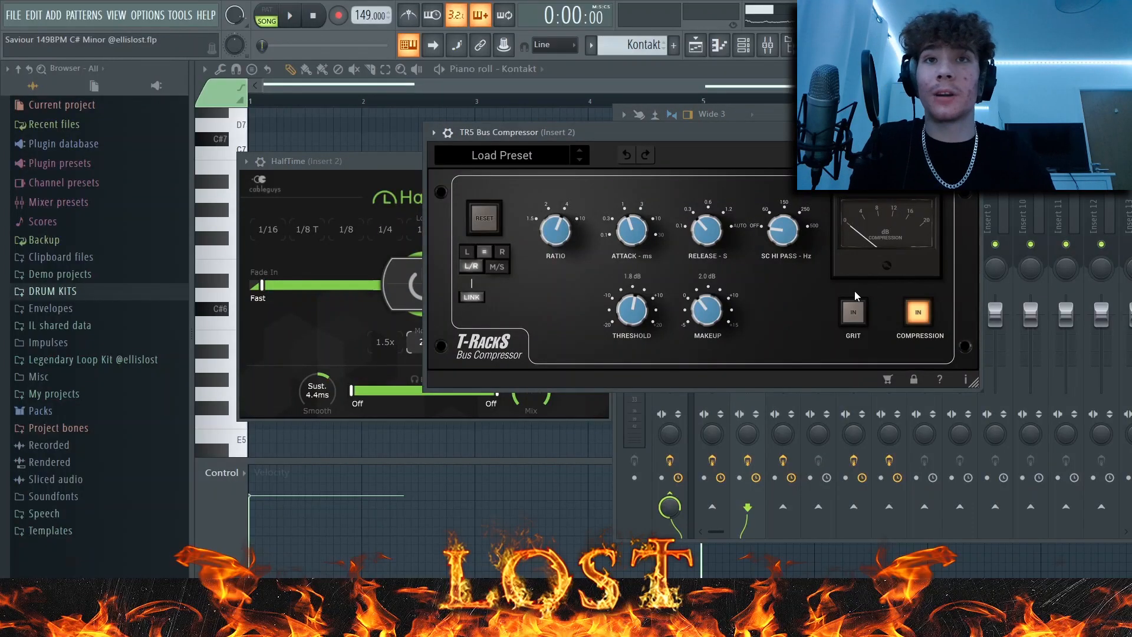
{"action": "key", "text": "space"}
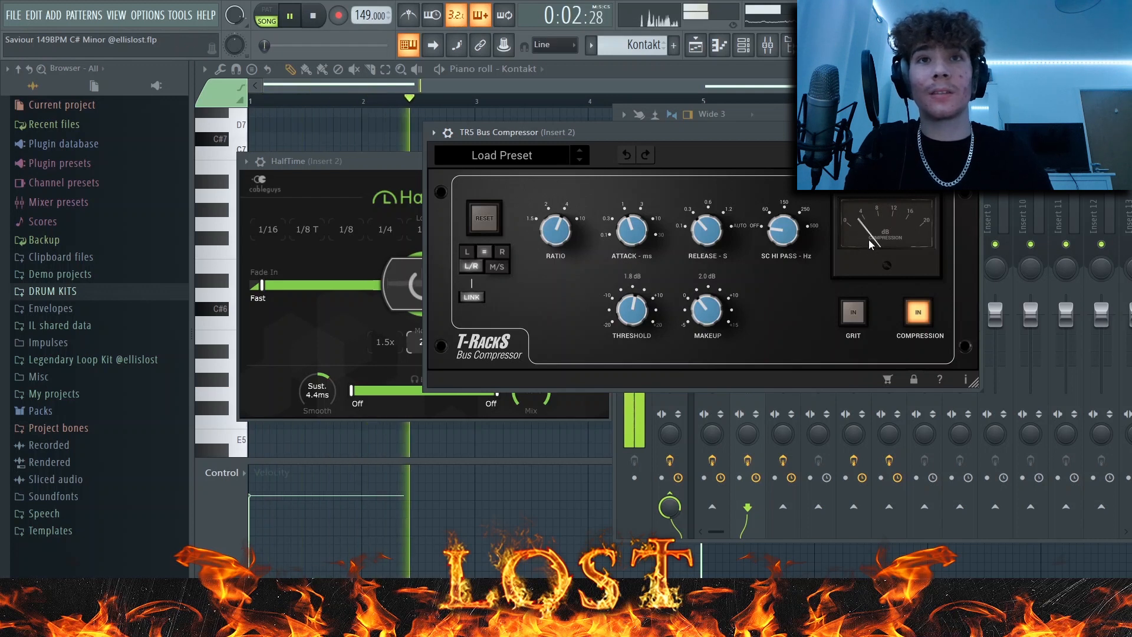
{"action": "left_click", "coordinate": [320, 21]}
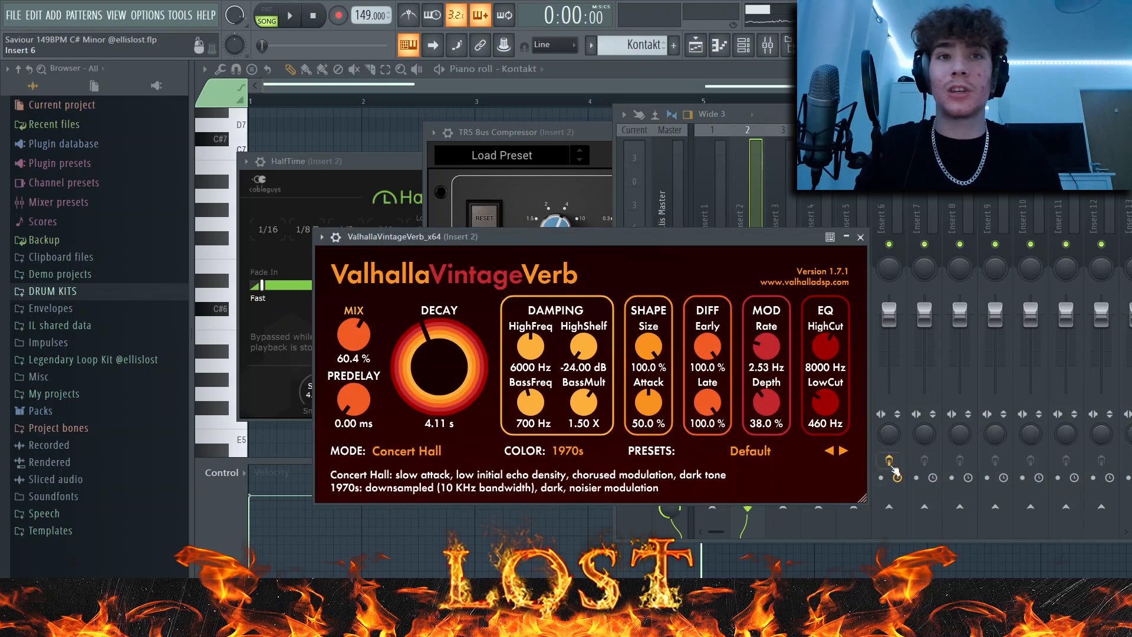
{"action": "left_click", "coordinate": [1127, 212]}
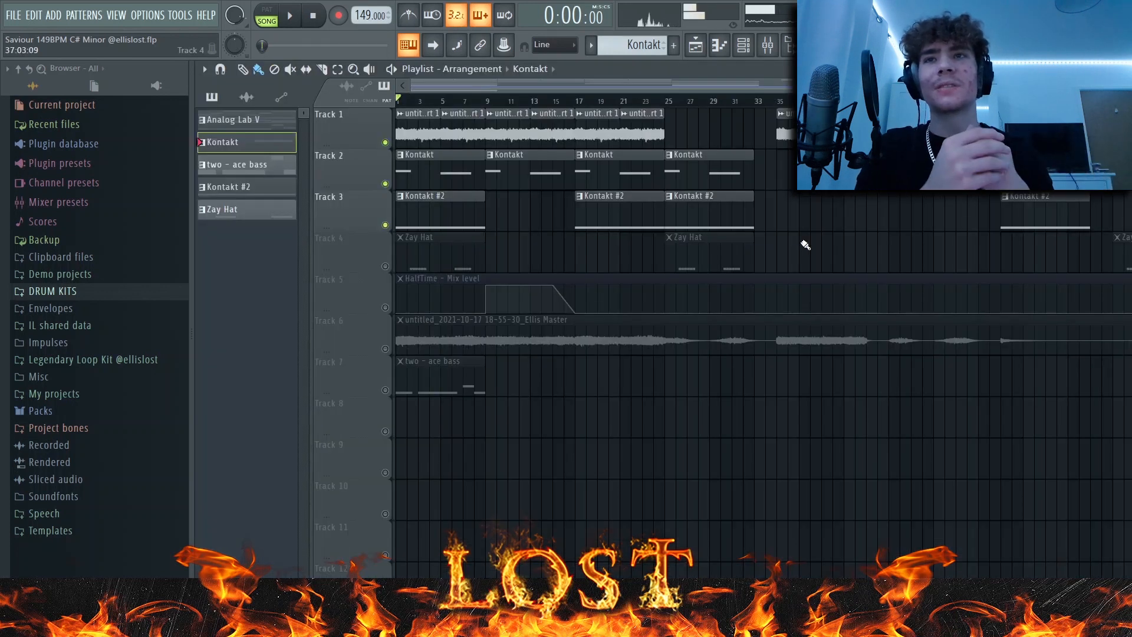
- Solo Track 4 and open its Zay Hat pattern with the channel's sampler settings
{"action": "right_click", "coordinate": [384, 267]}
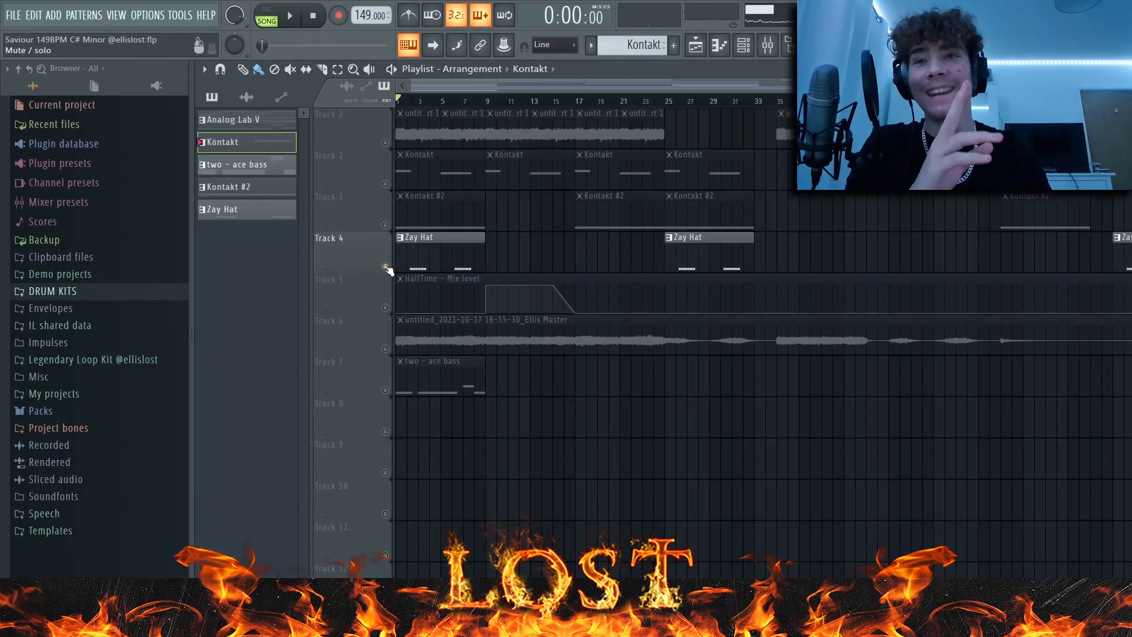
{"action": "left_click", "coordinate": [741, 52]}
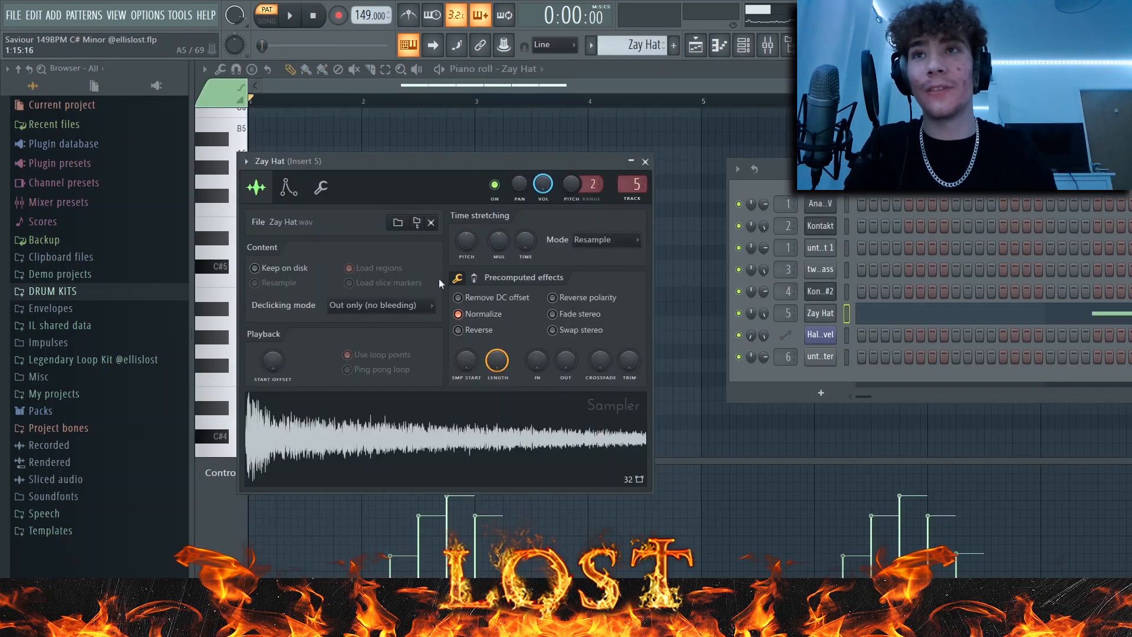
- Examine the Zay Hat effects on mixer Insert 5, including ValhallaVintageVerb, ShaperBox panning and EchoBoy, along with the velocities of the C#5 notes
{"action": "key", "text": "F9"}
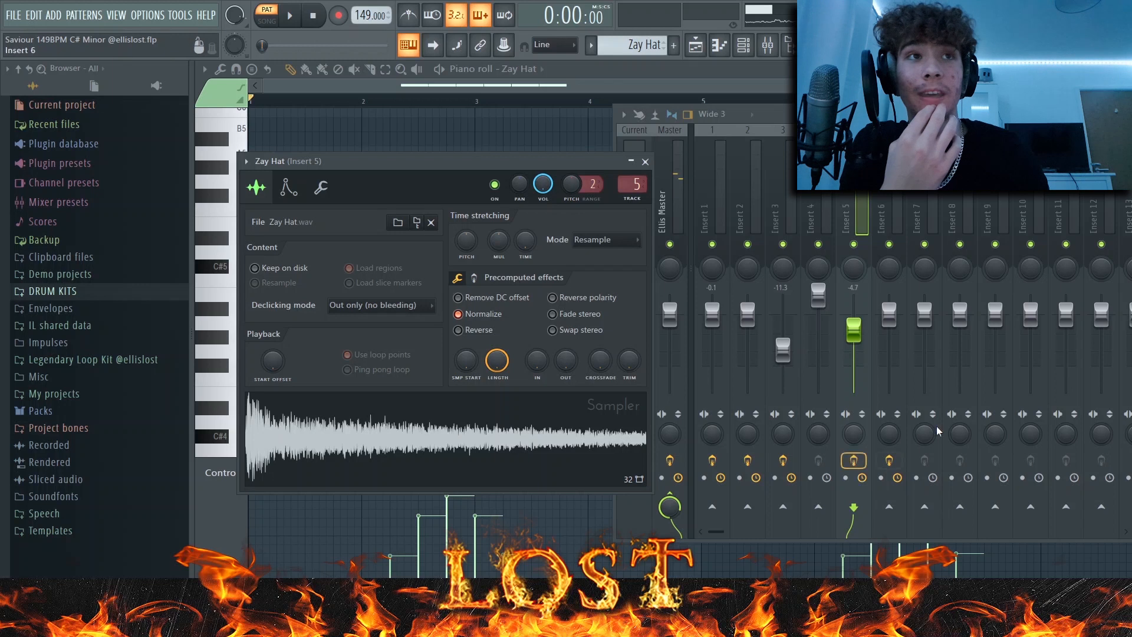
{"action": "left_click", "coordinate": [853, 244]}
{"action": "left_click", "coordinate": [1129, 165]}
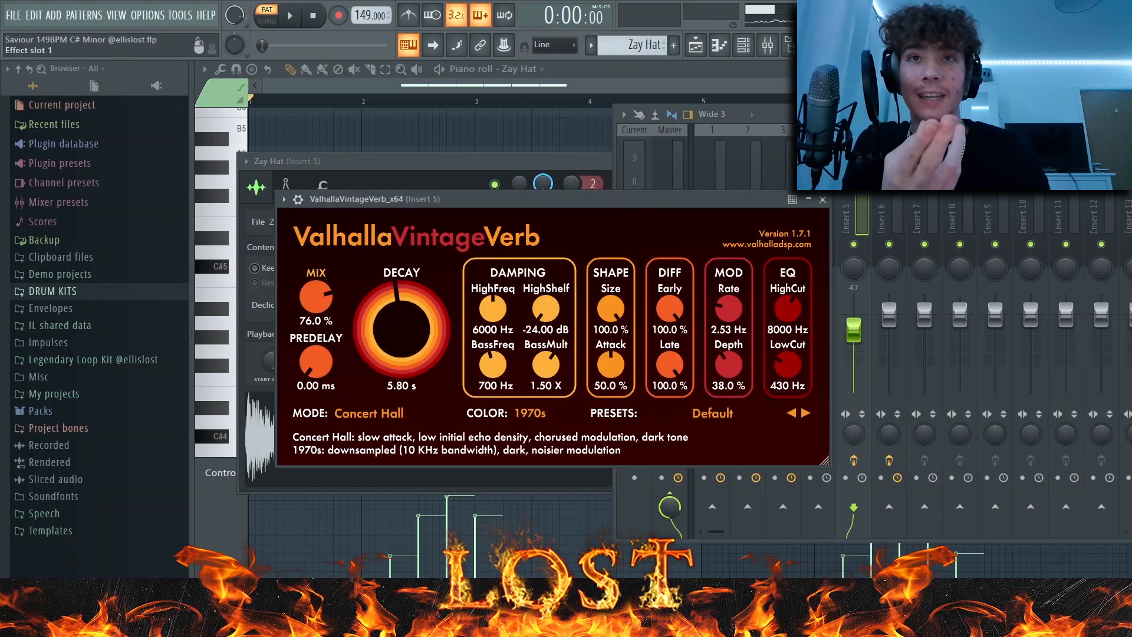
{"action": "left_click_drag", "start_coordinate": [671, 157], "coordinate": [762, 134]}
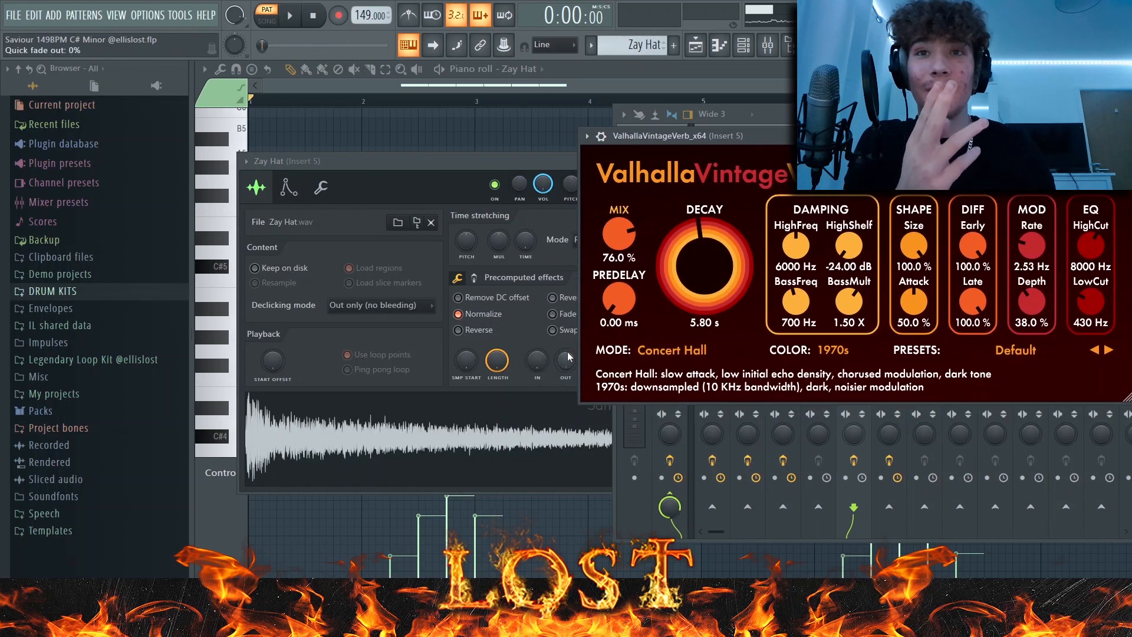
{"action": "left_click", "coordinate": [1125, 135]}
{"action": "left_click", "coordinate": [1129, 183]}
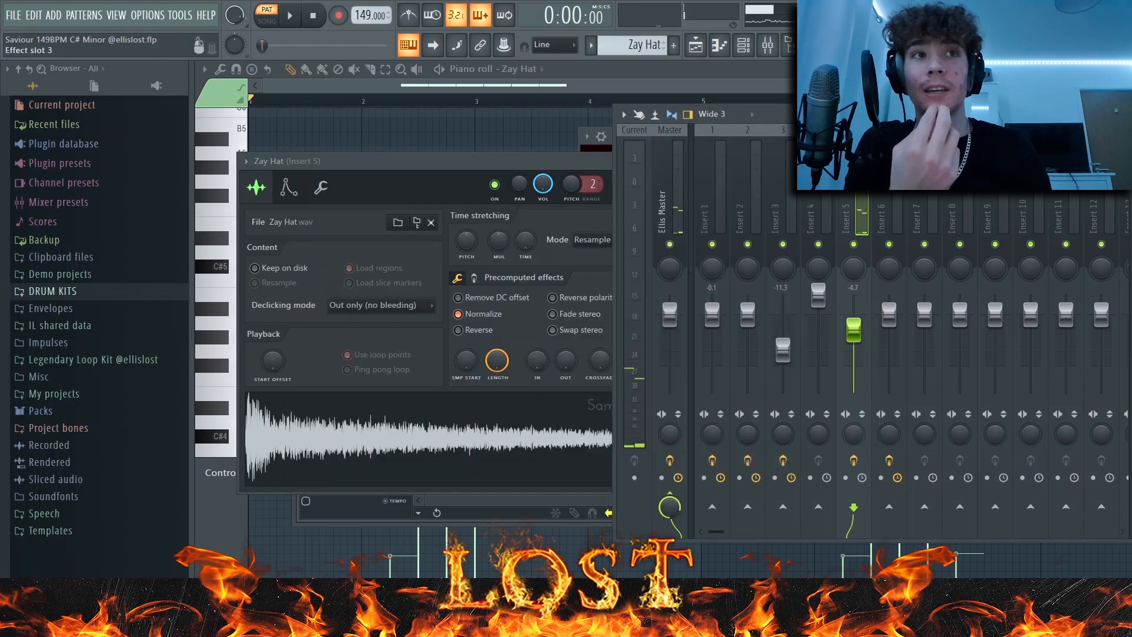
{"action": "left_click", "coordinate": [1129, 202]}
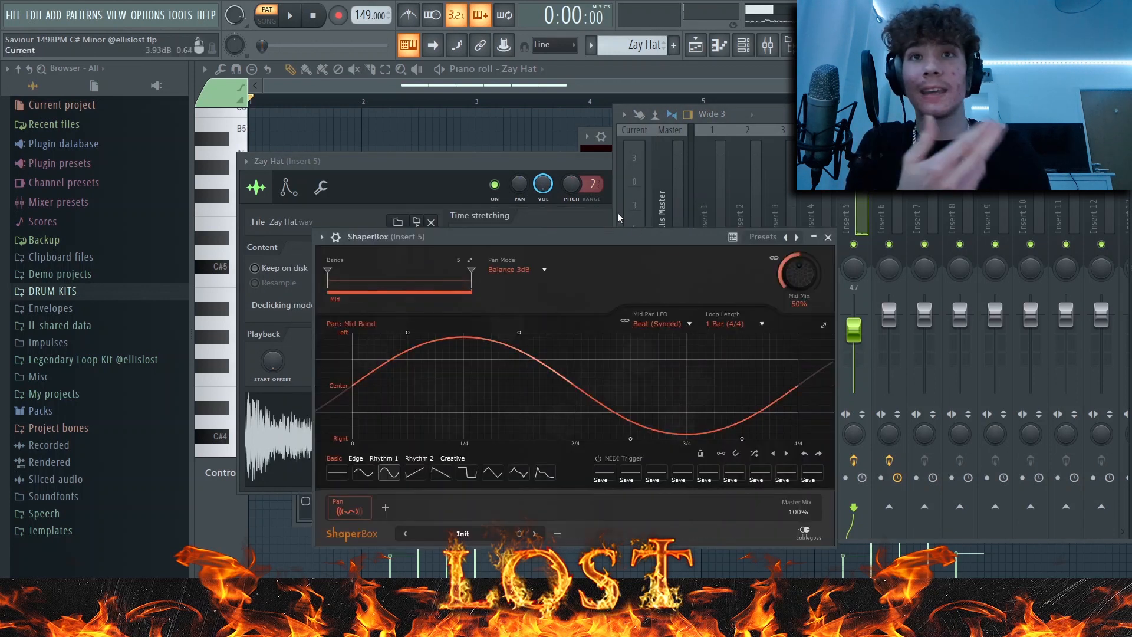
{"action": "left_click", "coordinate": [510, 162]}
{"action": "left_click", "coordinate": [854, 472]}
{"action": "left_click", "coordinate": [1128, 222]}
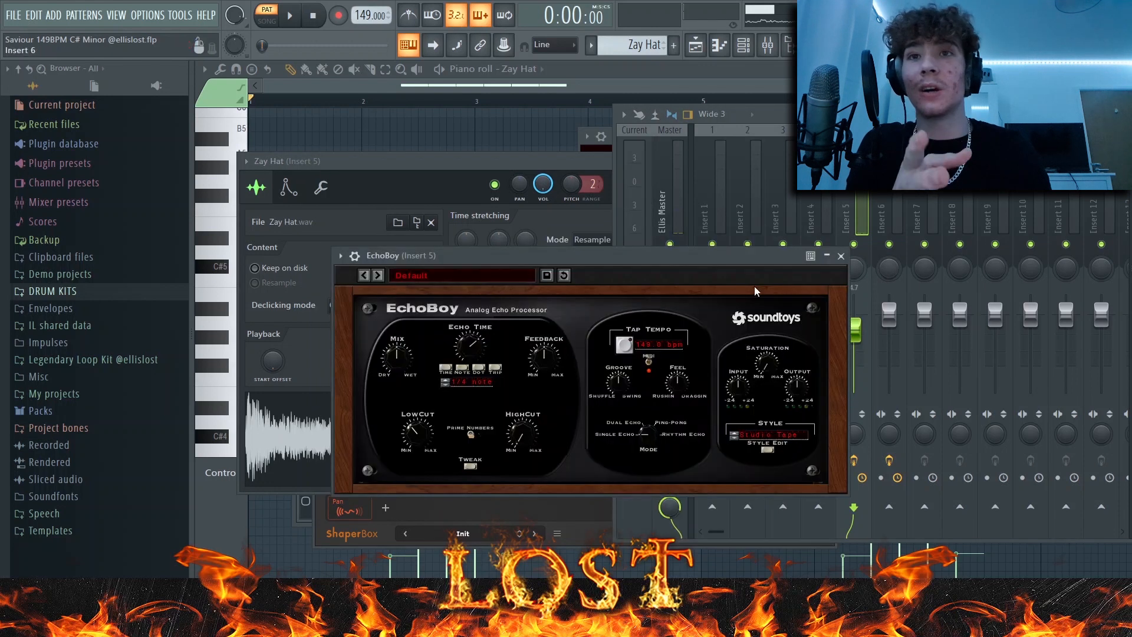
{"action": "left_click", "coordinate": [294, 438]}
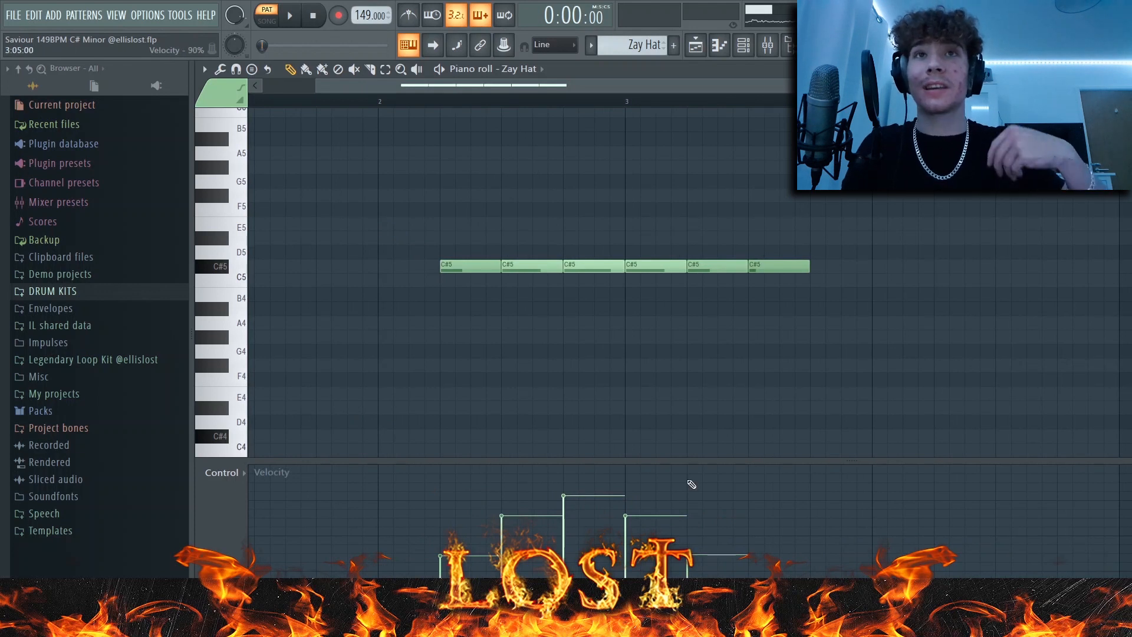
- Solo the Ellis Master recording on Track 6, unmute Track 7, and open the two - ace bass pattern for review
{"action": "left_click", "coordinate": [705, 46]}
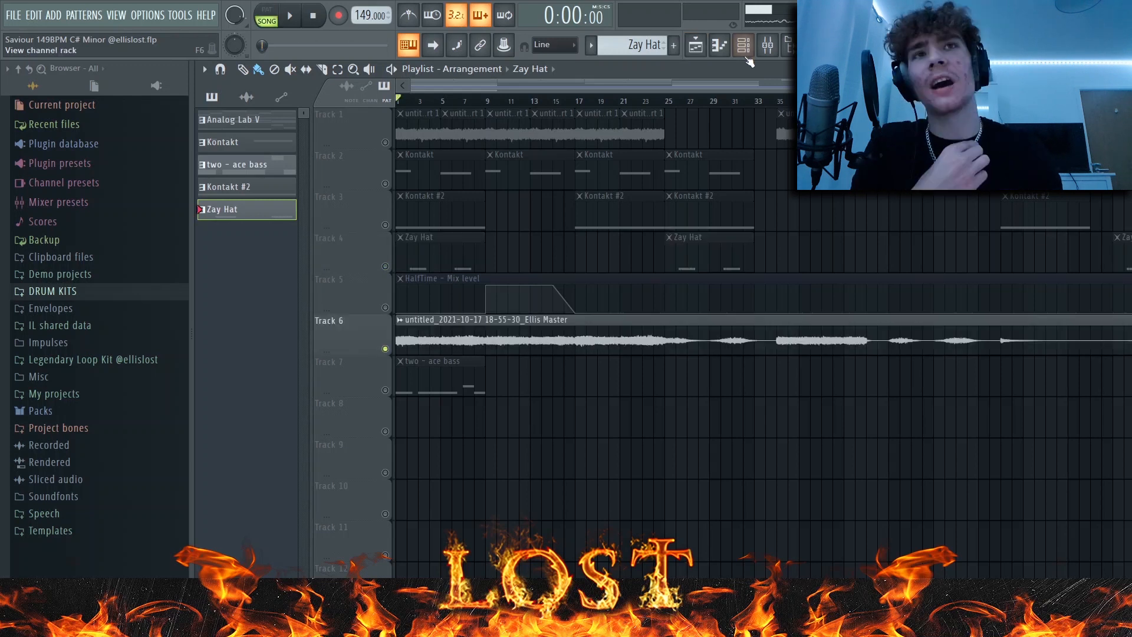
{"action": "left_click", "coordinate": [767, 45]}
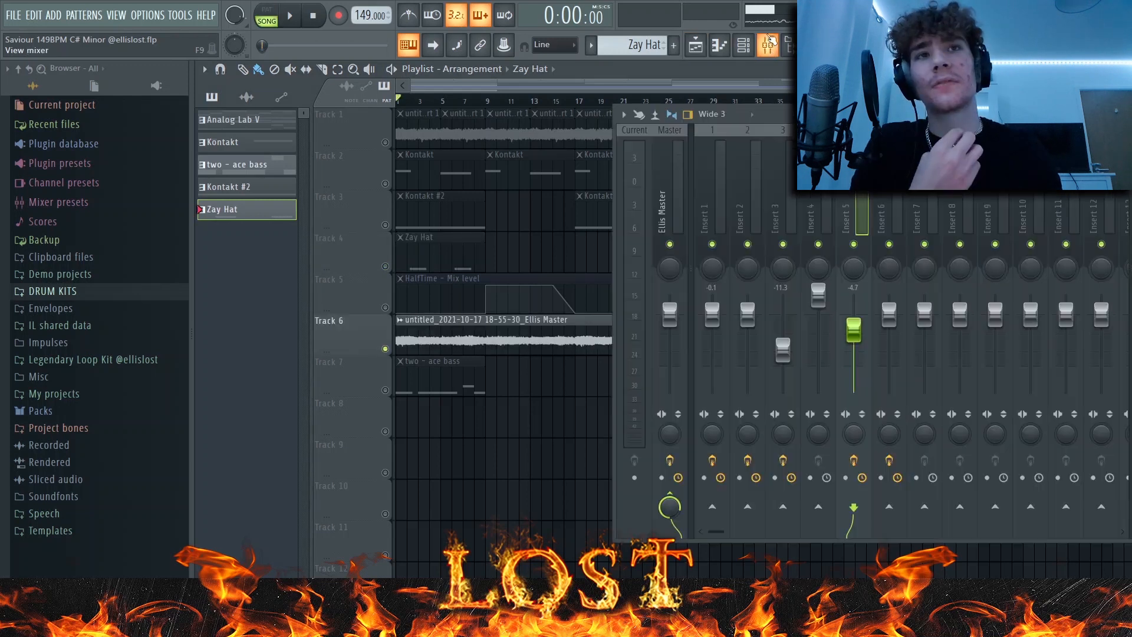
{"action": "left_click", "coordinate": [888, 176]}
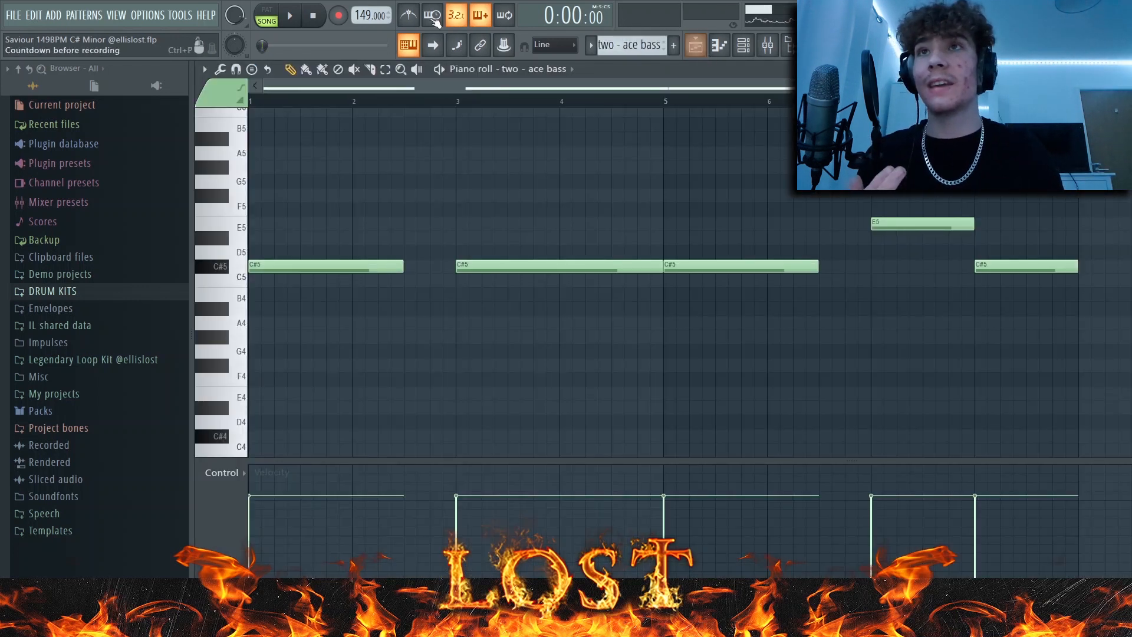
{"action": "key", "text": "space"}
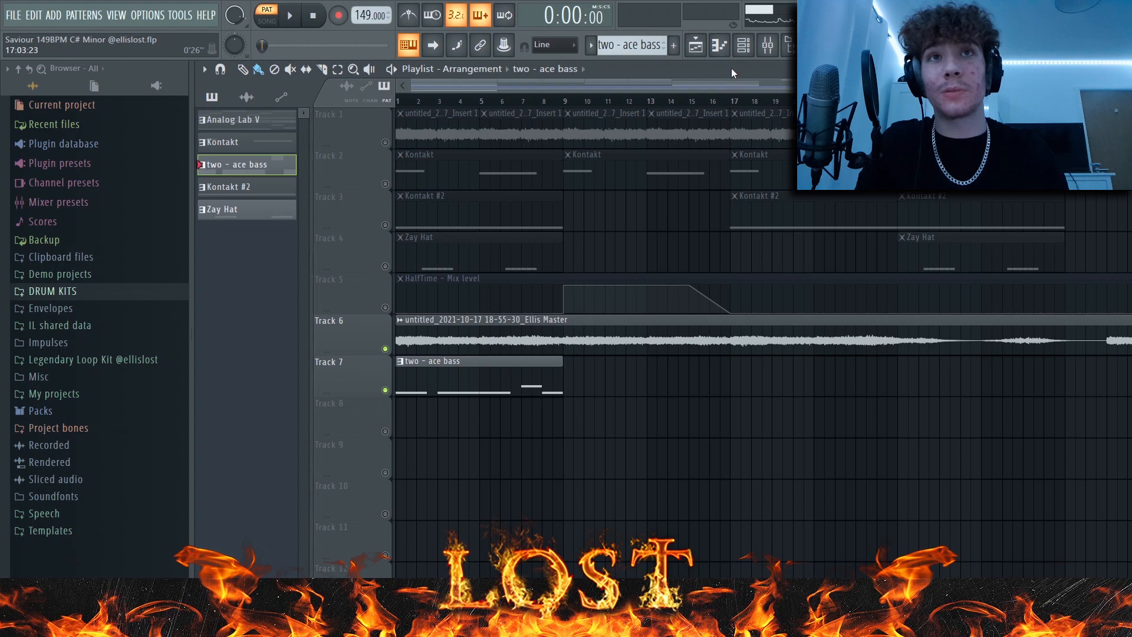
- Examine the two - ace bass pattern's C#5 and E5 notes, and compare its placement with the Insert 1 melody clips on Track 1
{"action": "key", "text": "F9"}
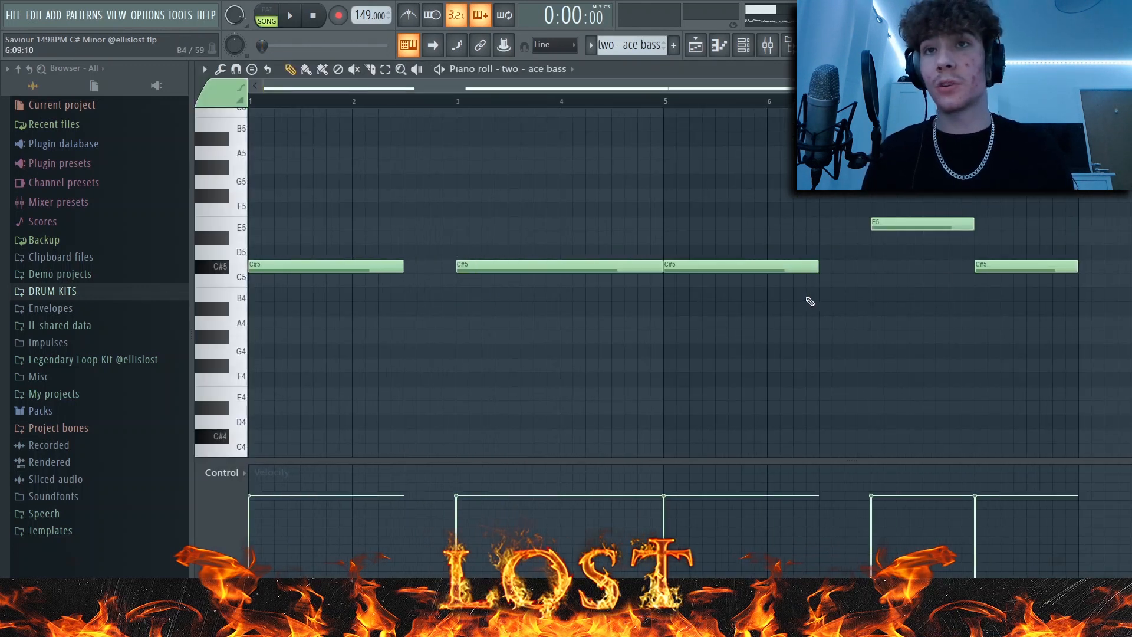
{"action": "left_click", "coordinate": [695, 46]}
{"action": "left_click_drag", "start_coordinate": [442, 118], "coordinate": [664, 135]}
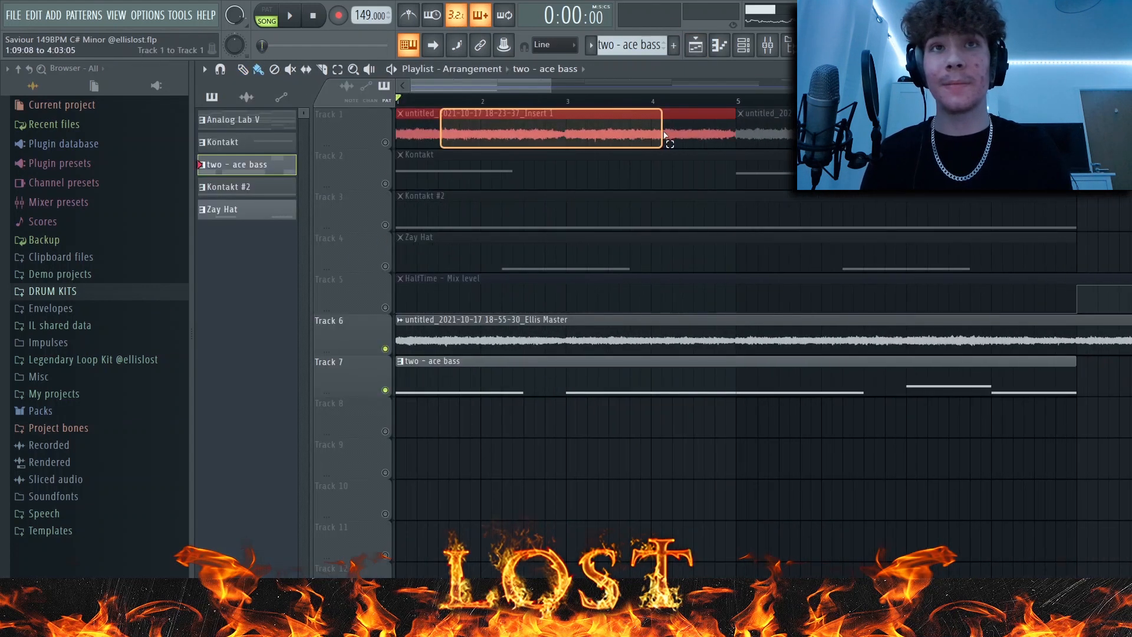
{"action": "left_click_drag", "start_coordinate": [755, 130], "coordinate": [747, 127]}
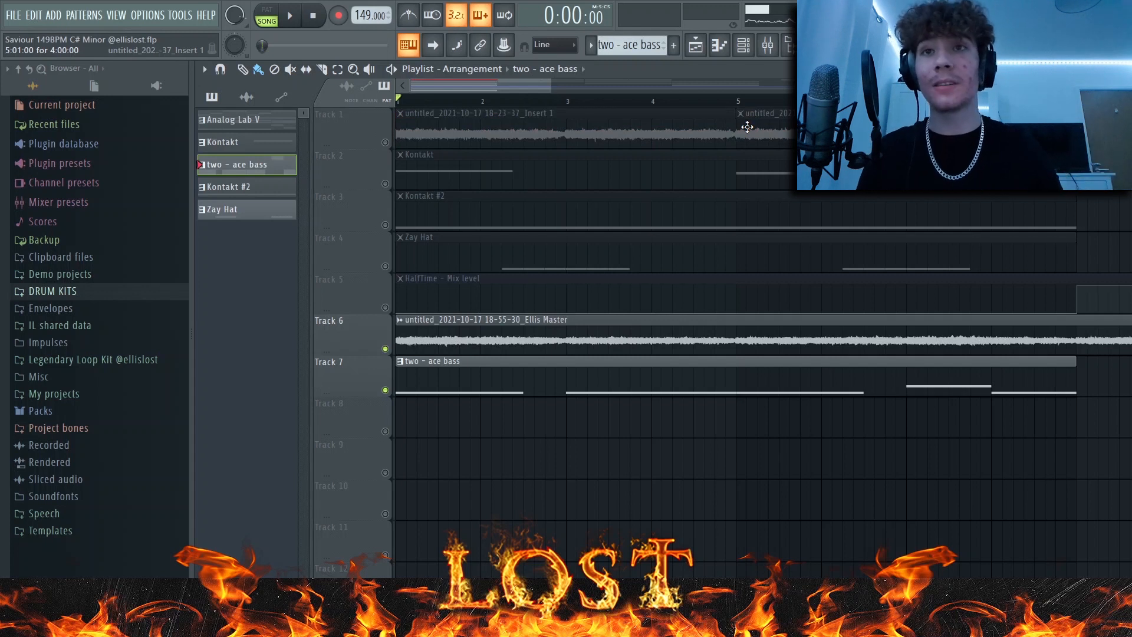
- Audition the Ellis Master recording together with the two - ace bass pattern from bar 1, and view the overall arrangement
{"action": "scroll", "coordinate": [372, 429], "scroll_direction": "up", "scroll_amount": 3}
{"action": "key", "text": "space"}
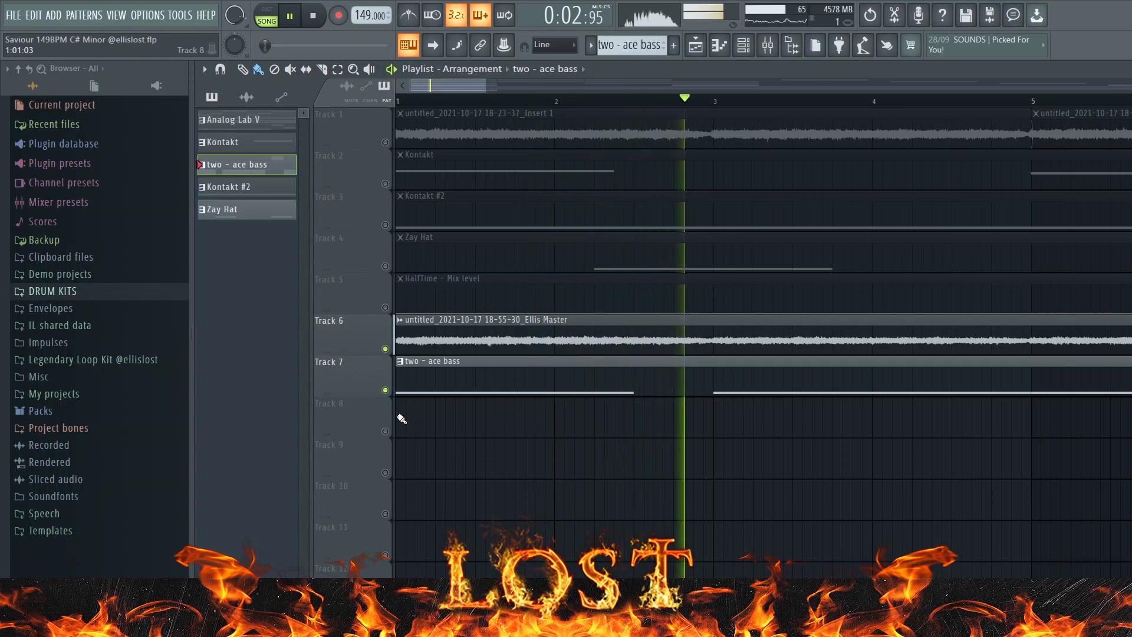
{"action": "key", "text": "space"}
{"action": "scroll", "coordinate": [397, 429], "scroll_direction": "down", "scroll_amount": 3}
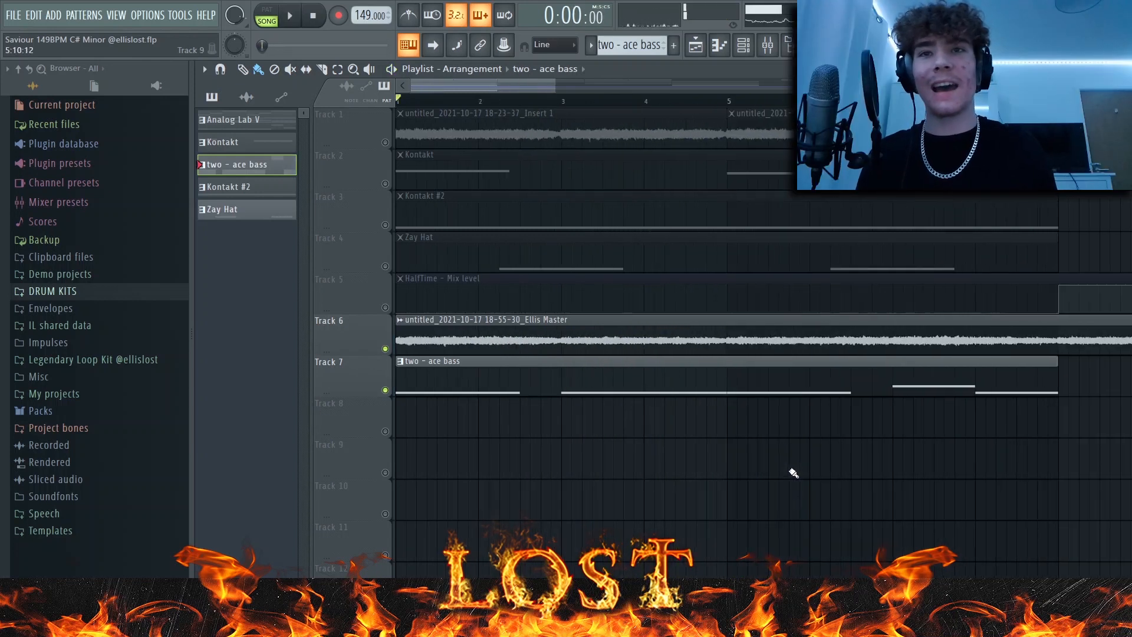
{"action": "scroll", "coordinate": [669, 518], "scroll_direction": "up", "scroll_amount": 4}
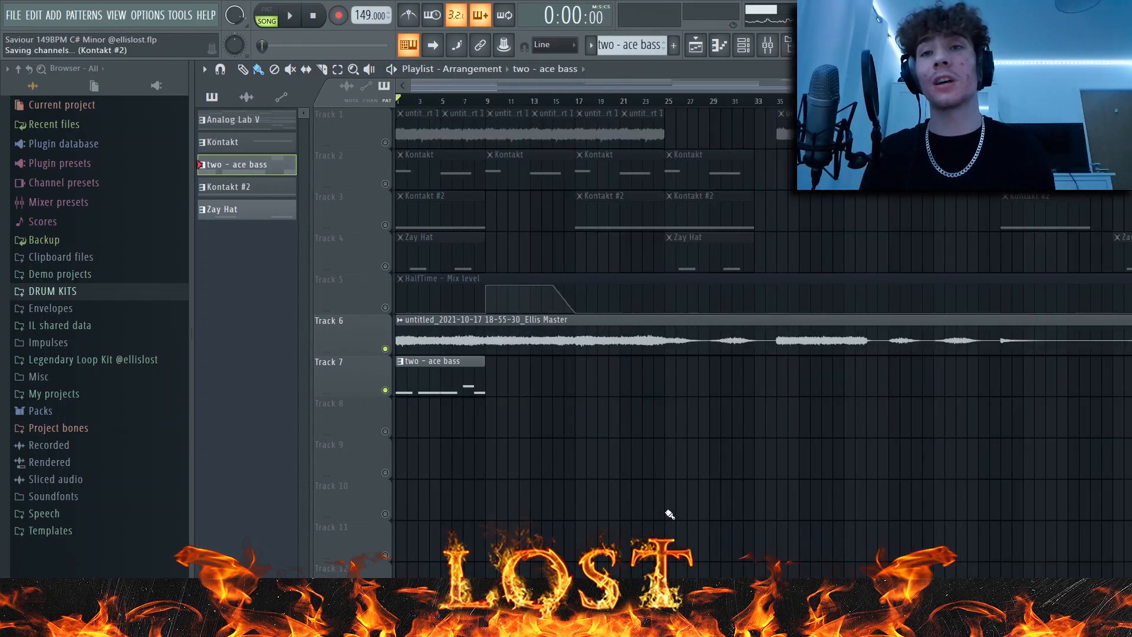